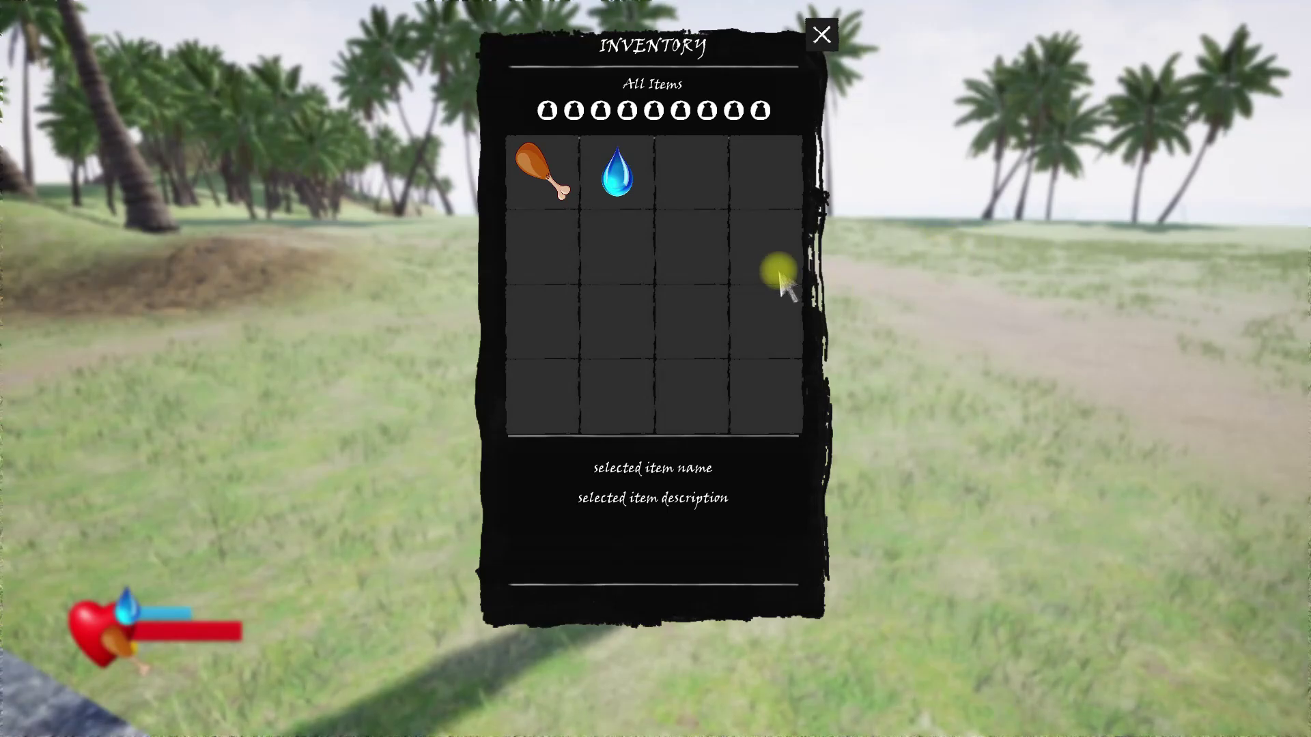
Check the default cursor over the Water and Rabbit Meat slots, then close the inventory.
click(607, 184)
click(565, 193)
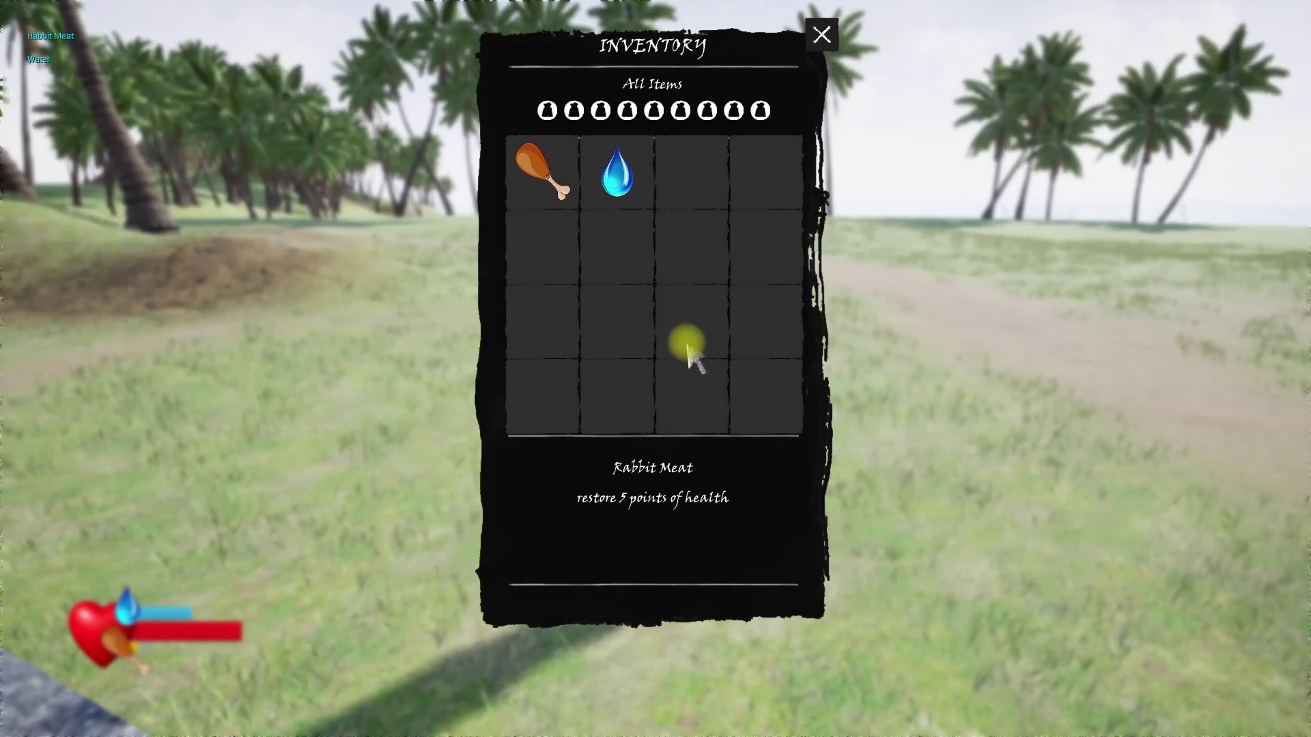
key(i)
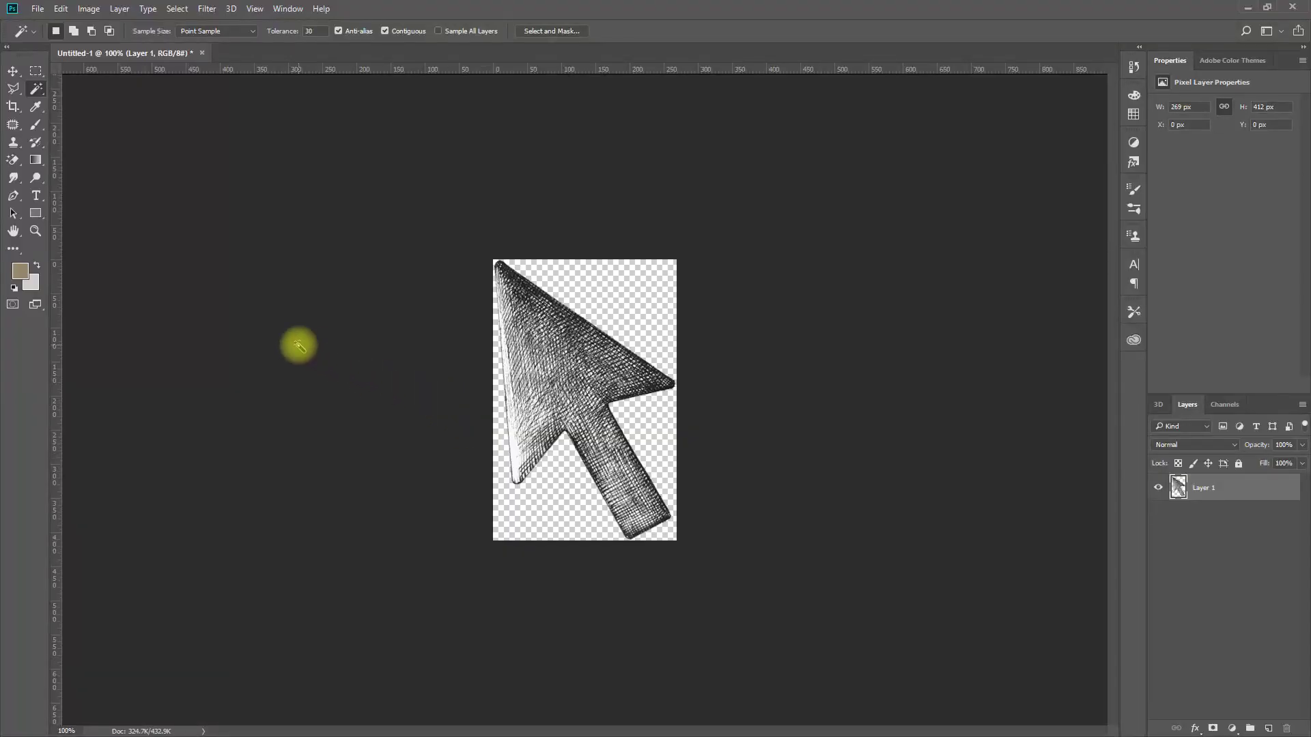
Zoom the canvas to about 78% and enter a 32-pixel width in Image Size.
key(z)
mouse_move(507, 394)
mouse_down()
mouse_move(550, 403)
mouse_move(512, 389)
mouse_up()
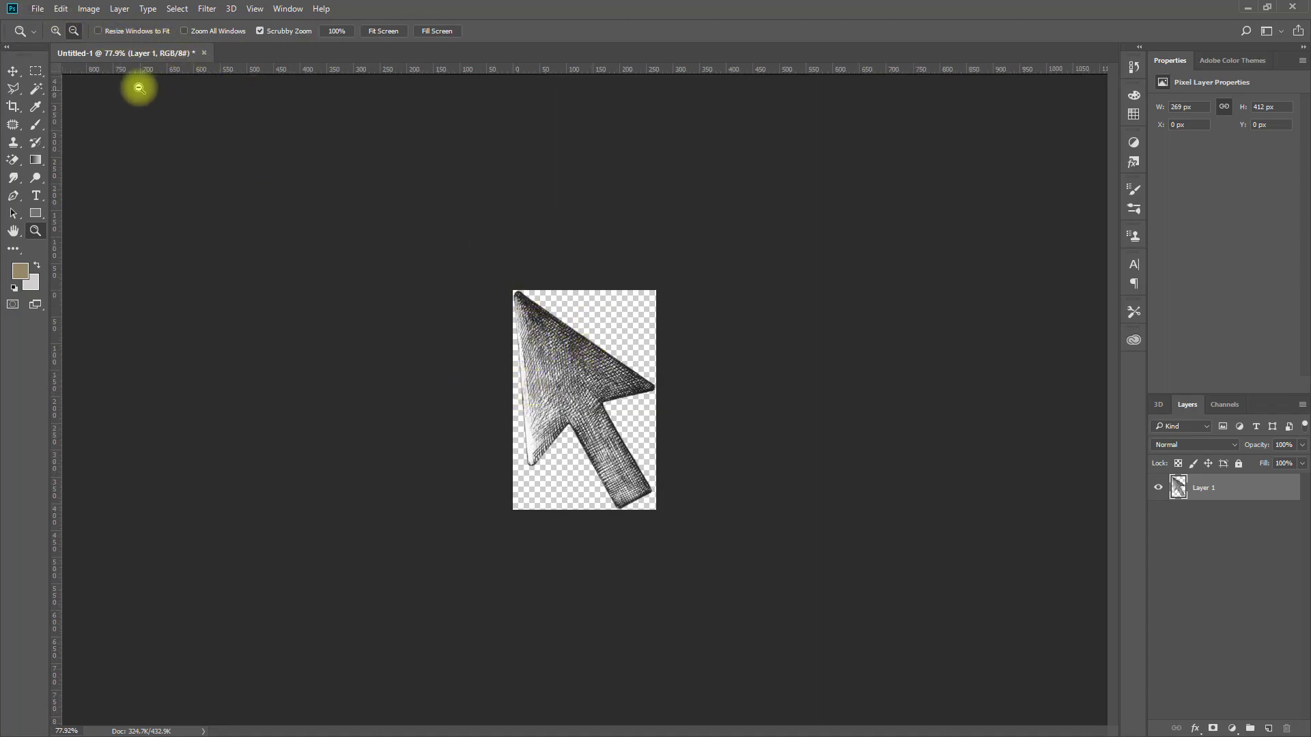
click(90, 9)
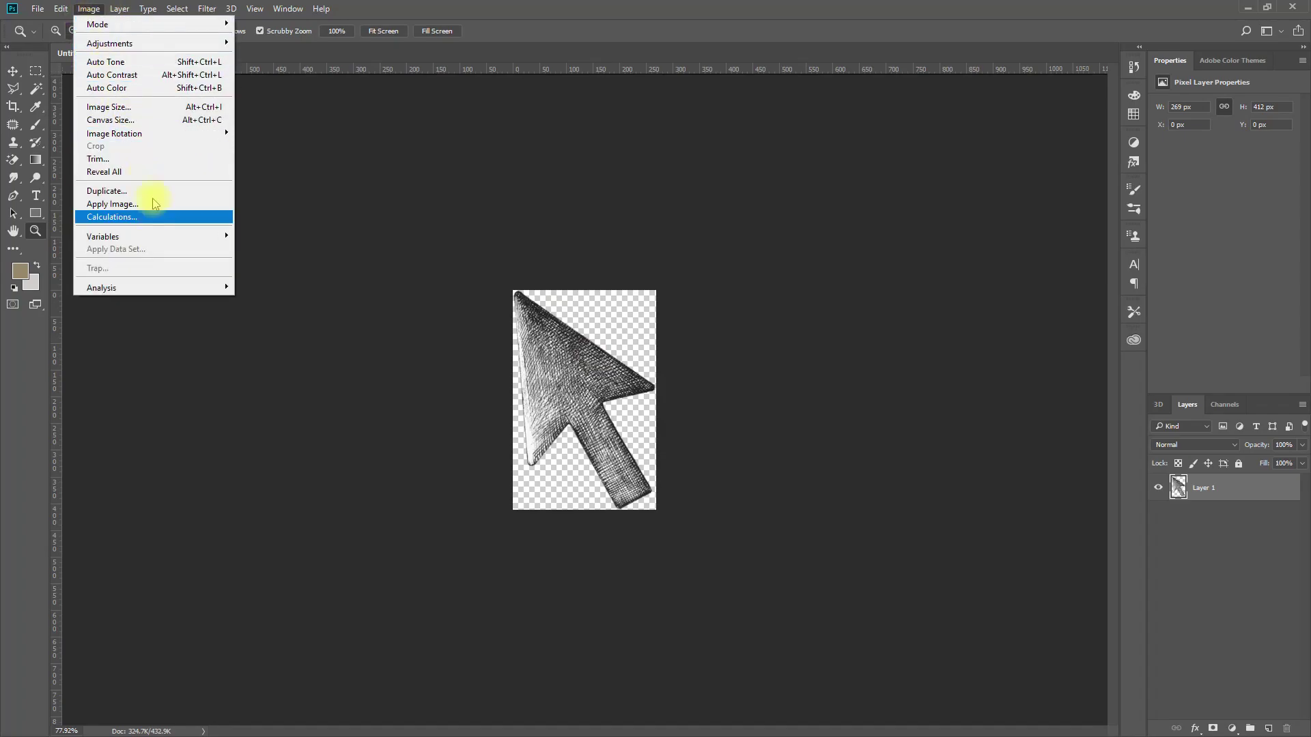
click(121, 109)
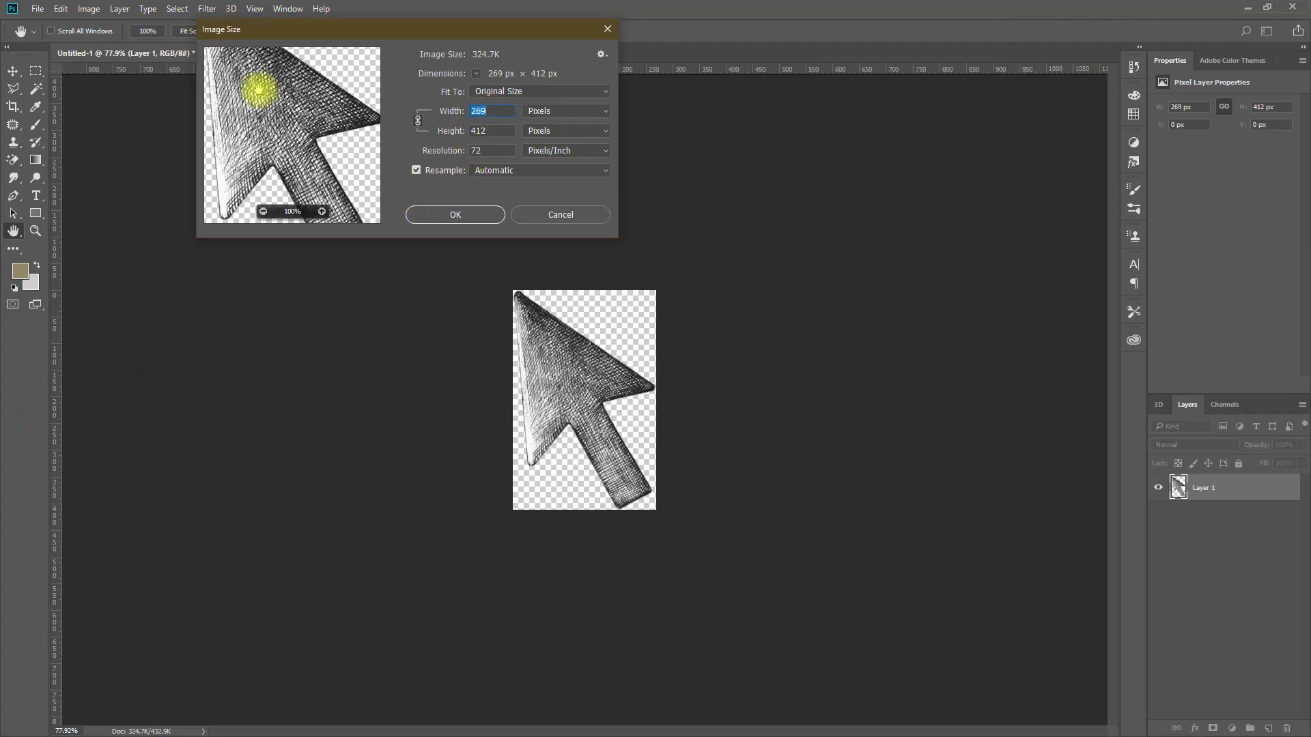
text(32)
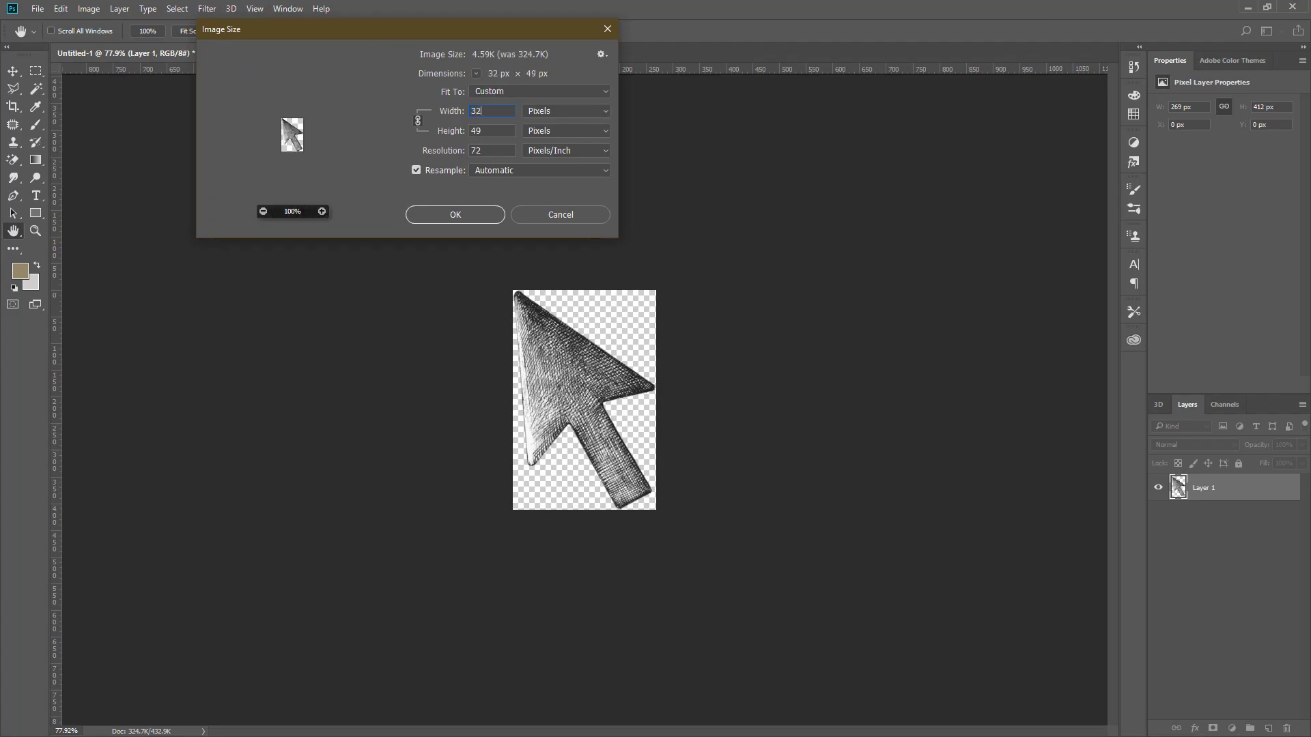
Apply the 32×49 px resize and view the image at actual 100% size.
click(455, 214)
key(z)
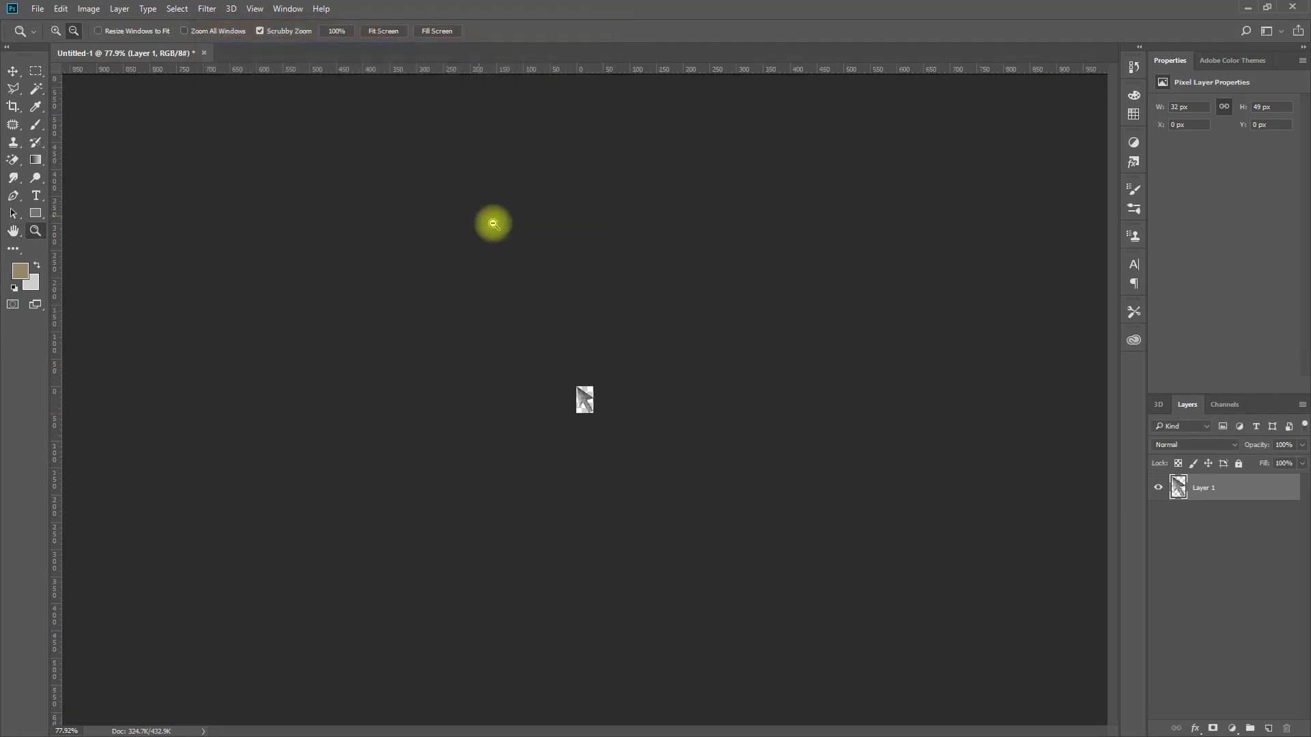
mouse_move(594, 398)
mouse_down()
mouse_move(629, 418)
mouse_move(600, 414)
mouse_up()
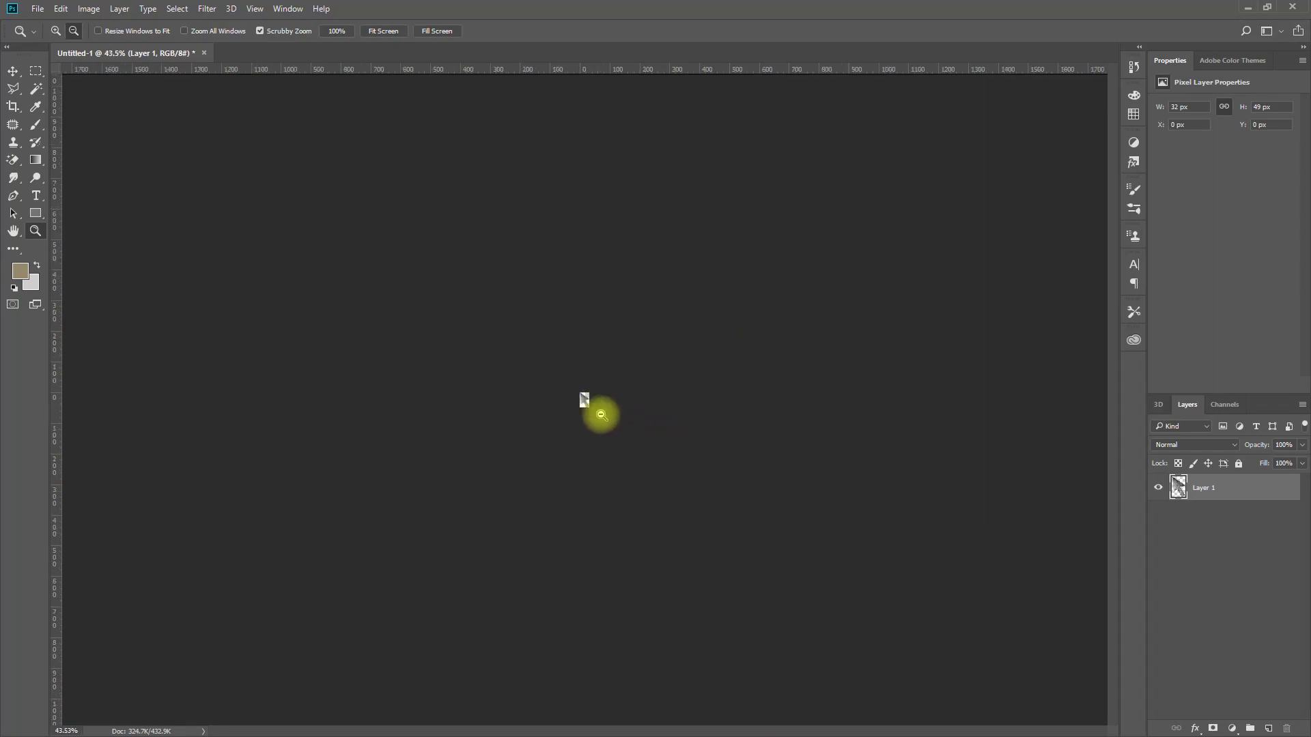
click(337, 30)
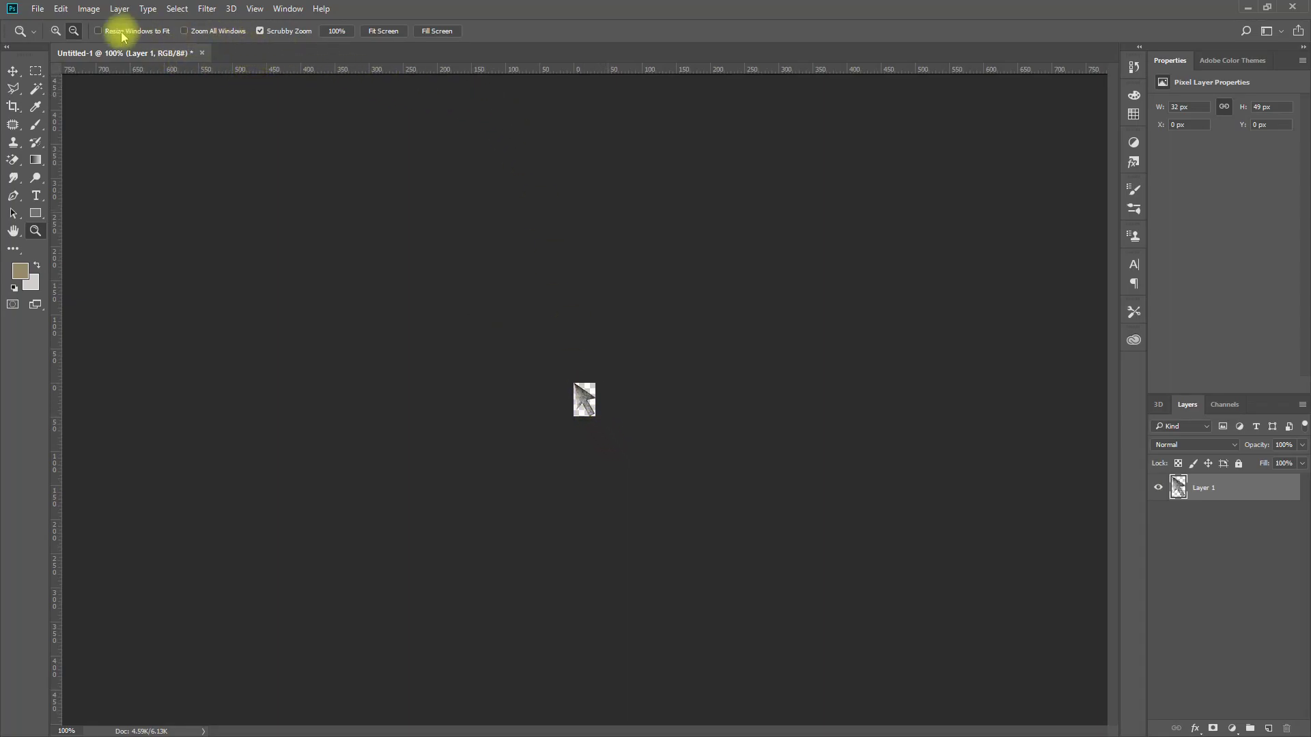
Resize the arrow image again to a 24-pixel width (24×37 px).
click(89, 8)
click(111, 107)
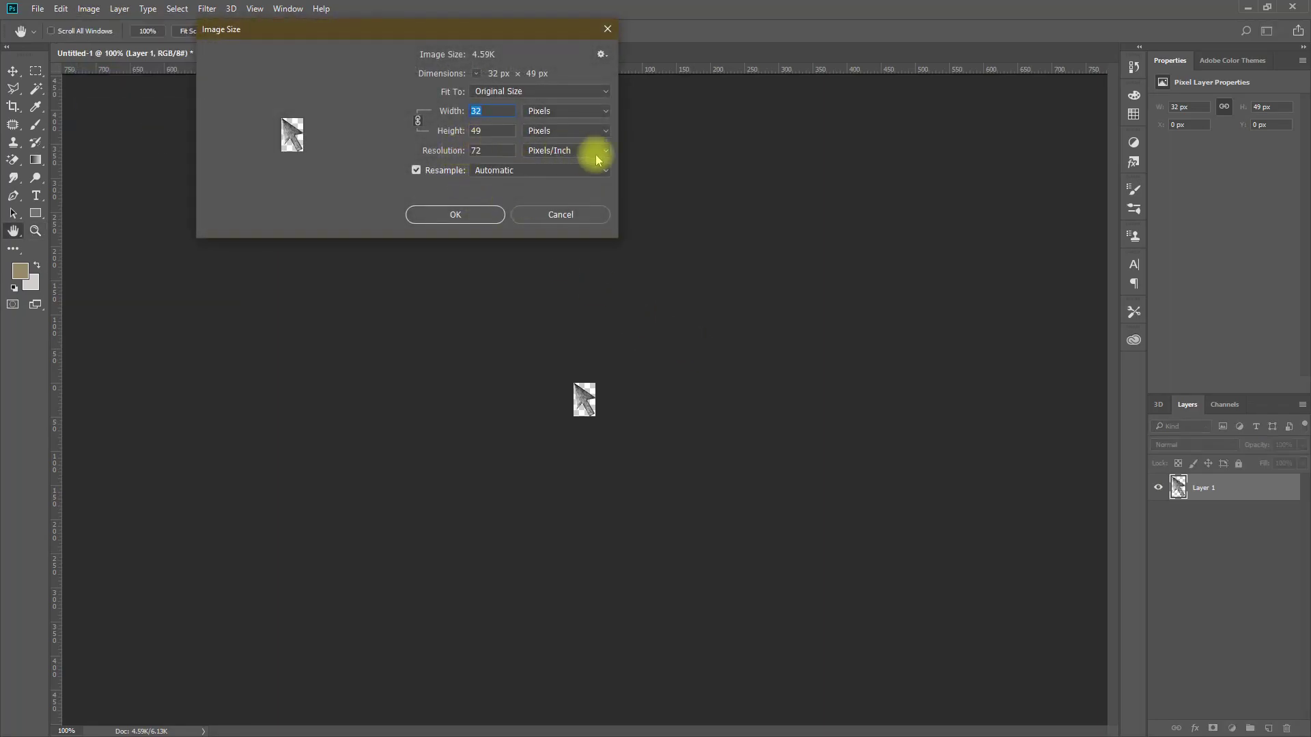
text(24)
key(Return)
key(z)
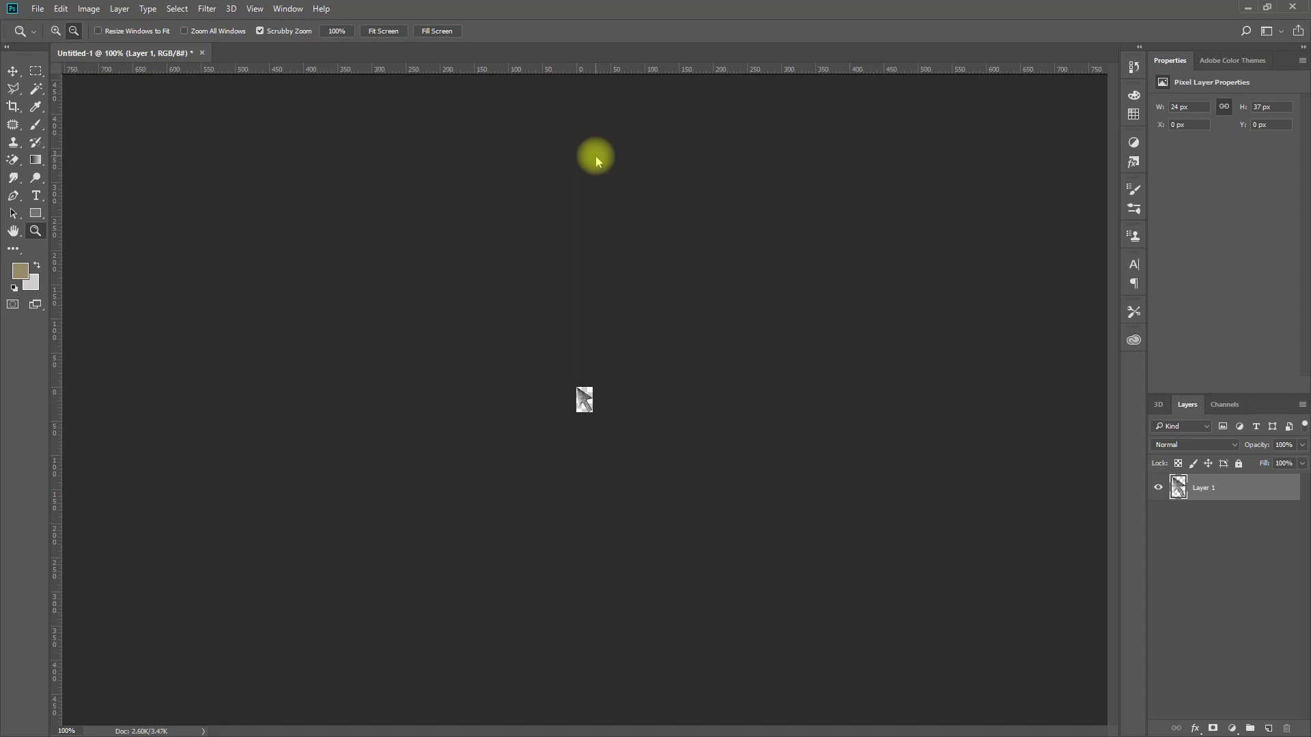
Start Save As and create a new slate folder in Survive1 4.25's Content folder.
key(ctrl+s)
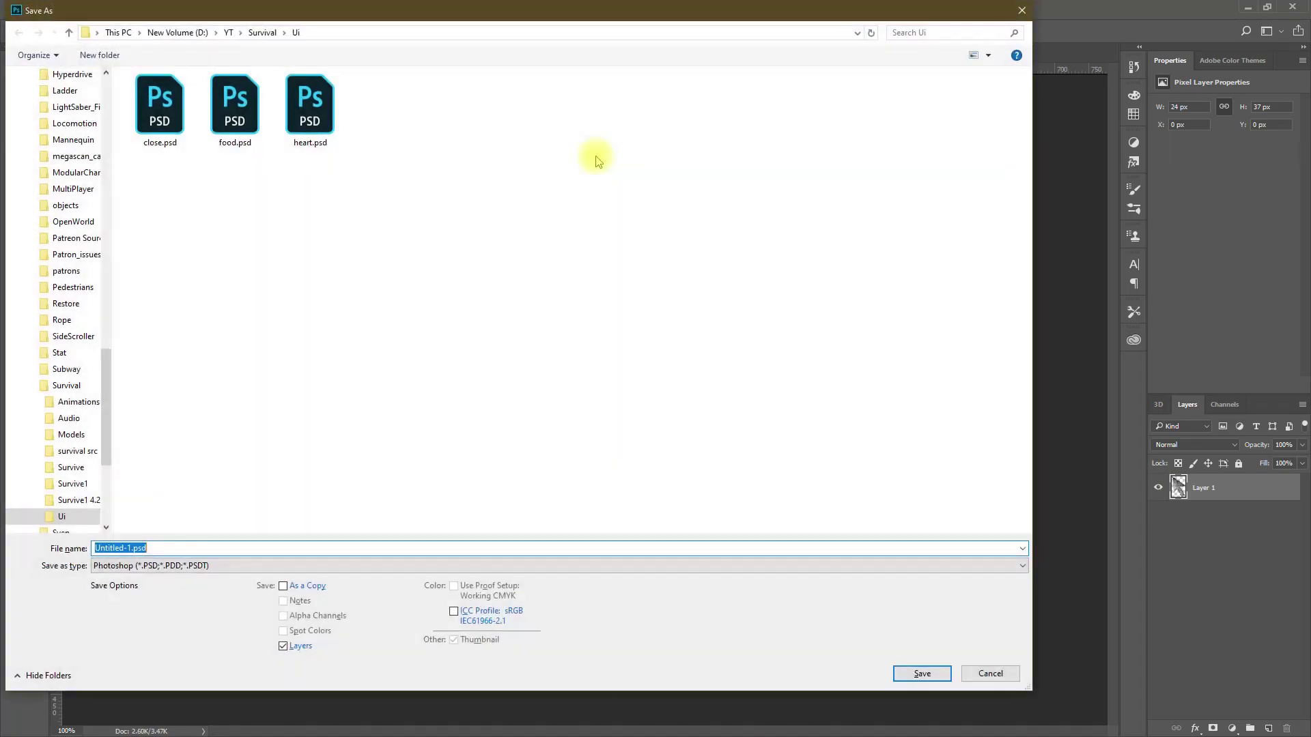
click(261, 34)
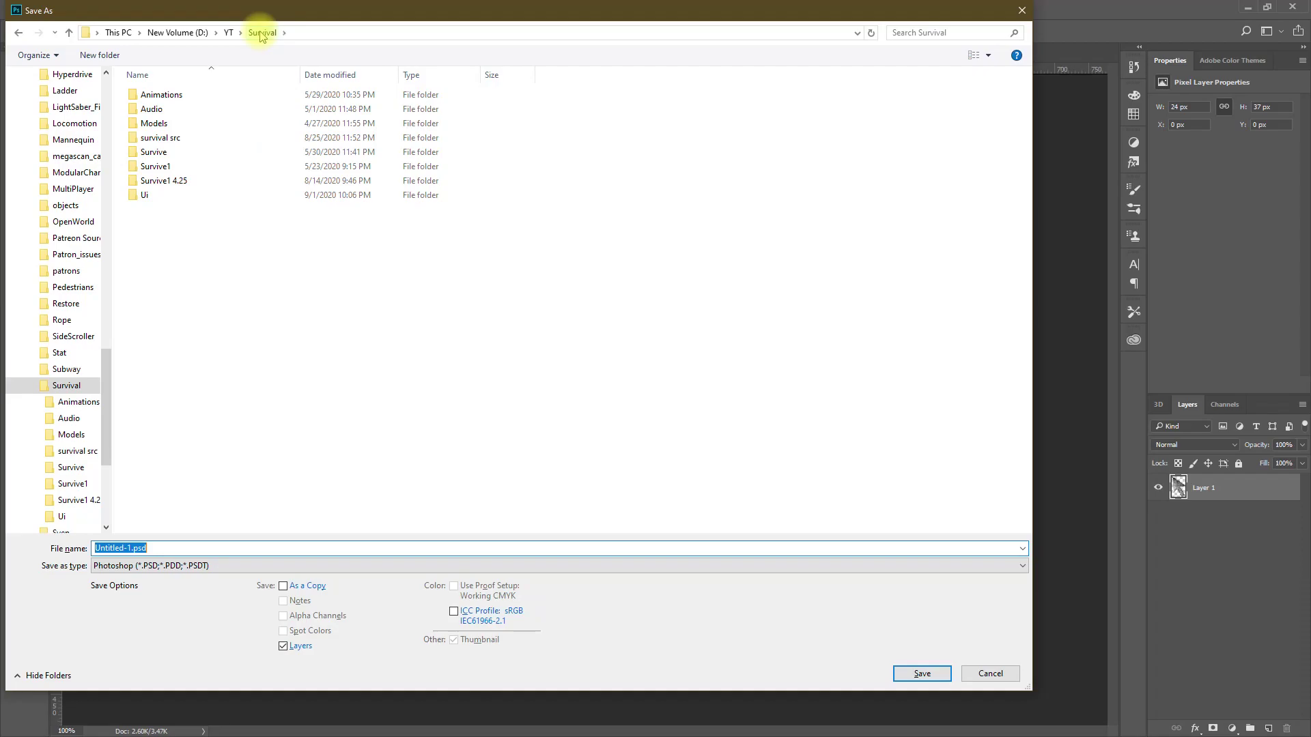
double_click(179, 178)
double_click(153, 109)
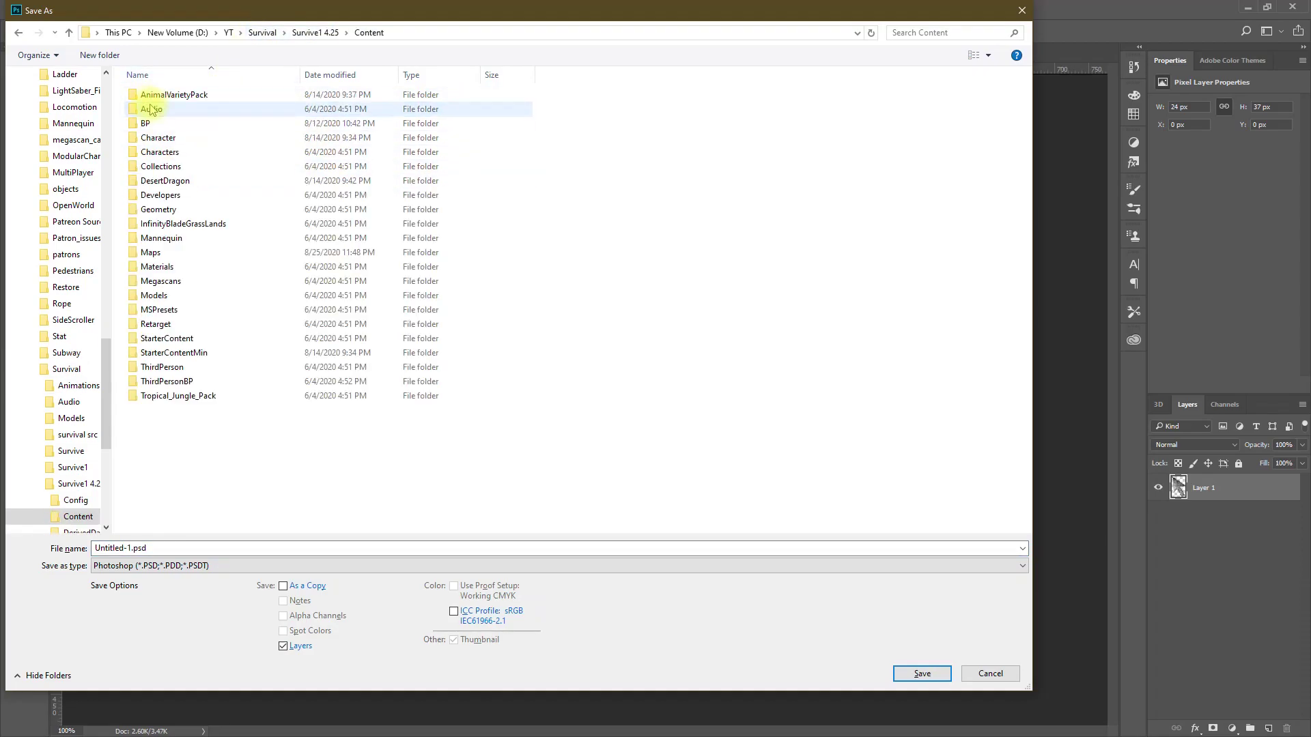
click(100, 55)
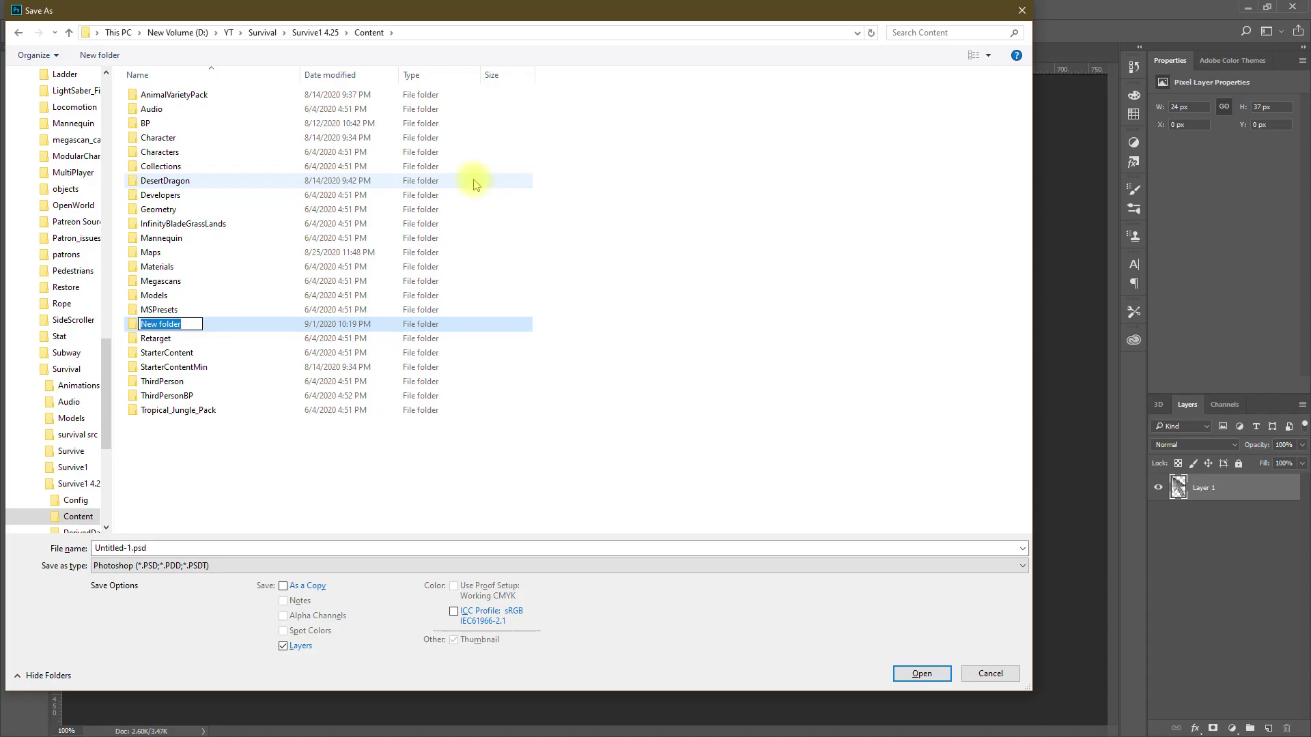
text(slate)
key(Return)
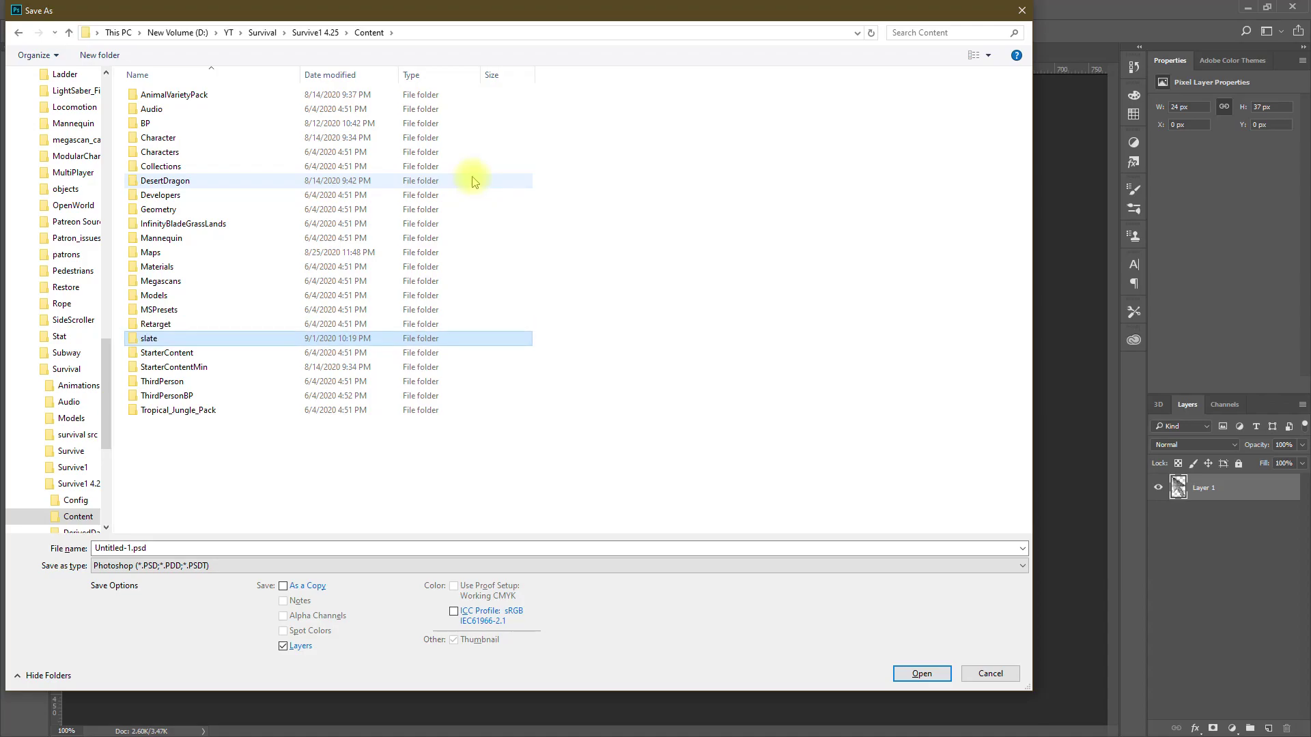
key(Return)
Save the image into slate under the name cursor.
click(225, 547)
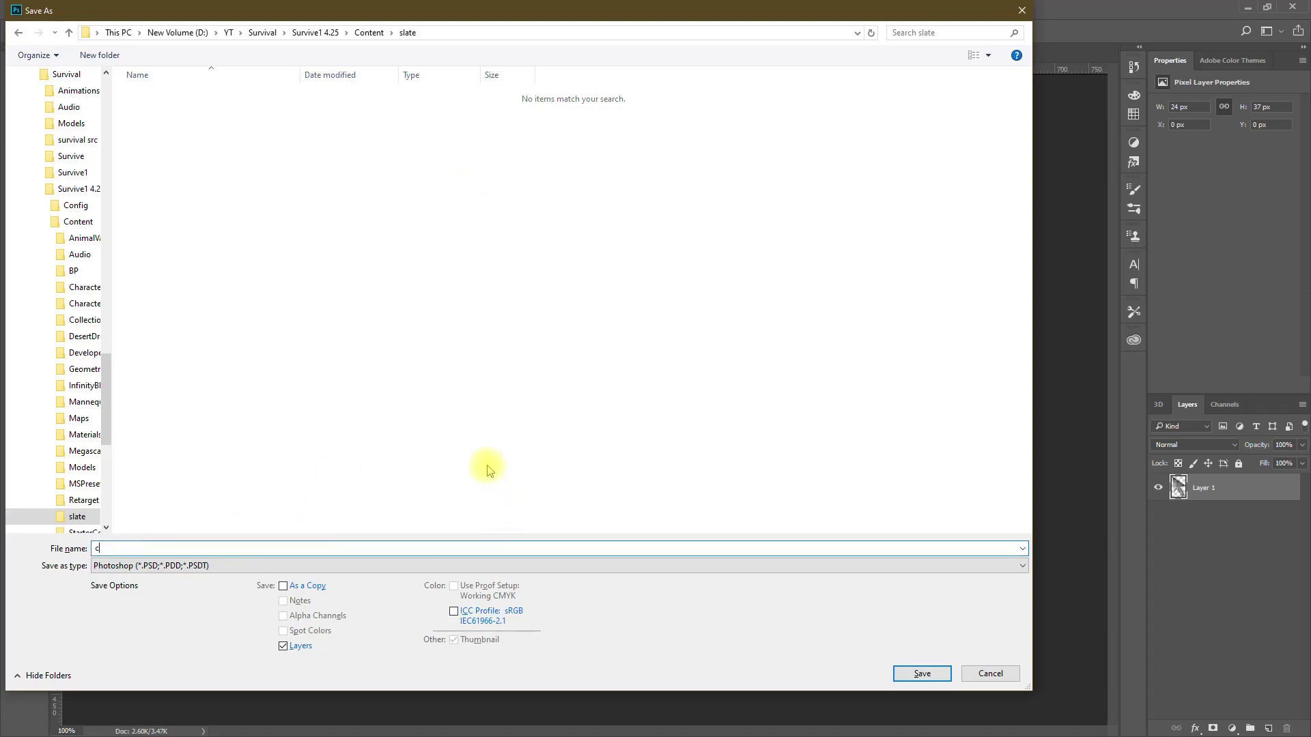
text(cursor.png)
click(921, 674)
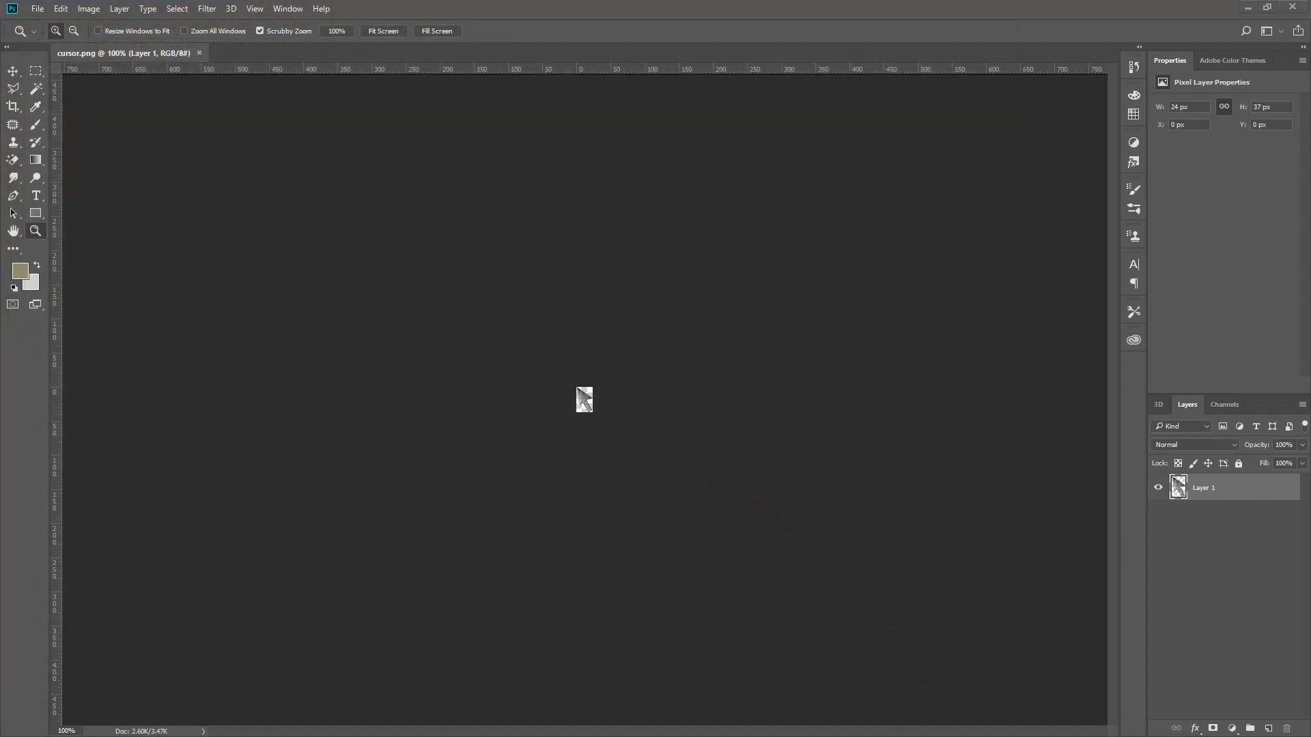
Back in Unreal, reimport the updated cursor asset and open Project Settings > Engine > User Interface.
key(alt+Tab)
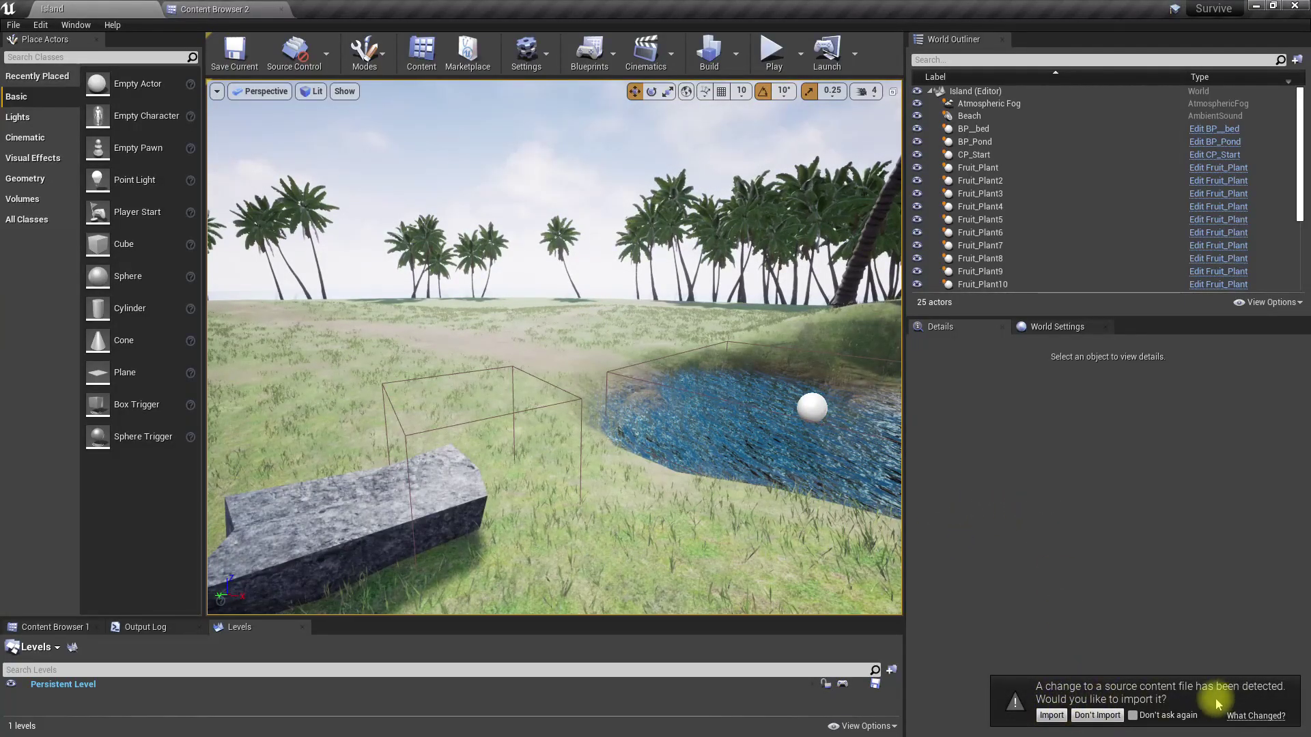
click(1050, 715)
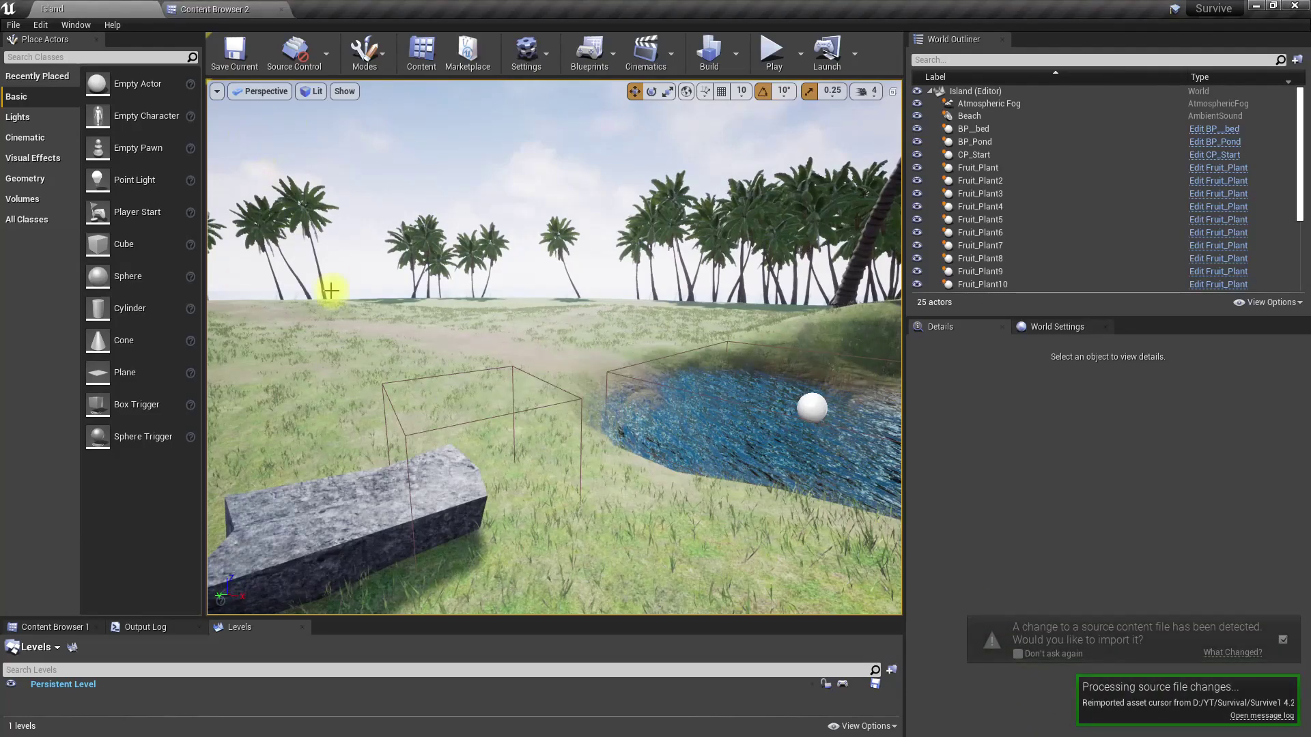
click(537, 53)
click(554, 101)
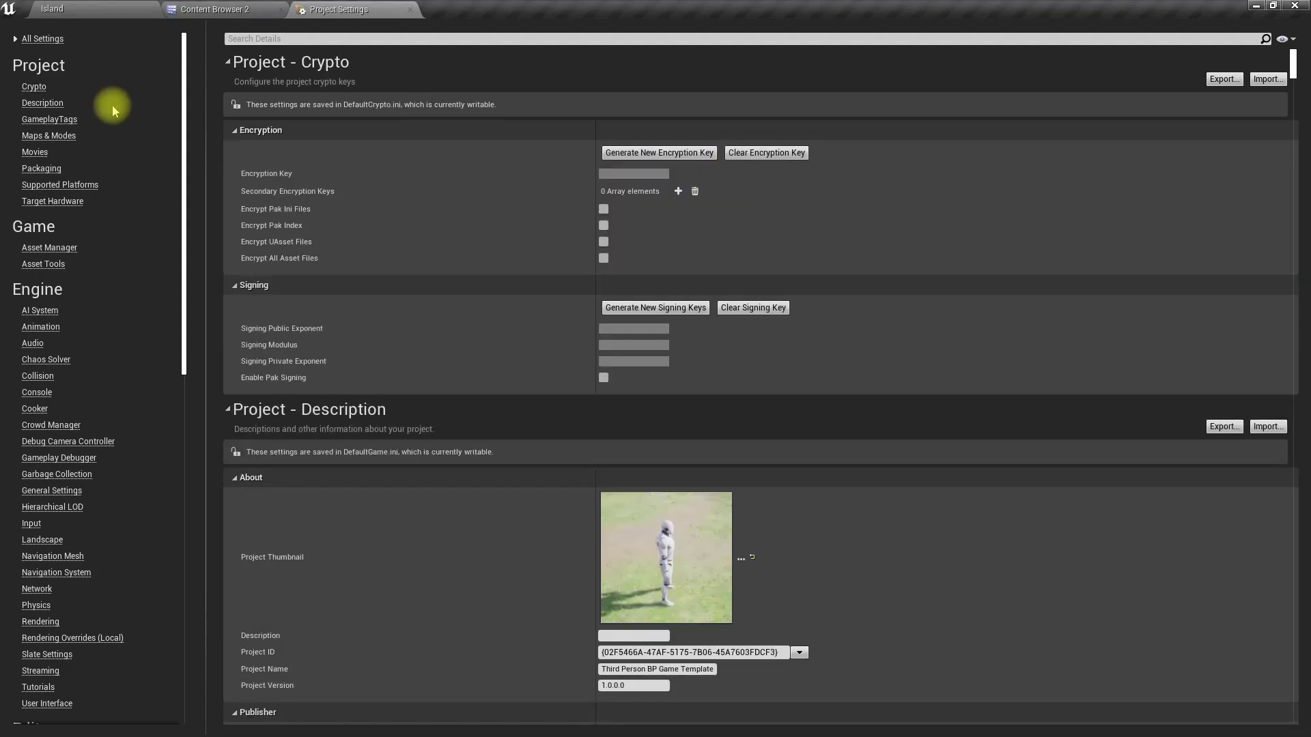
scroll(79, 293, down, 4)
click(46, 617)
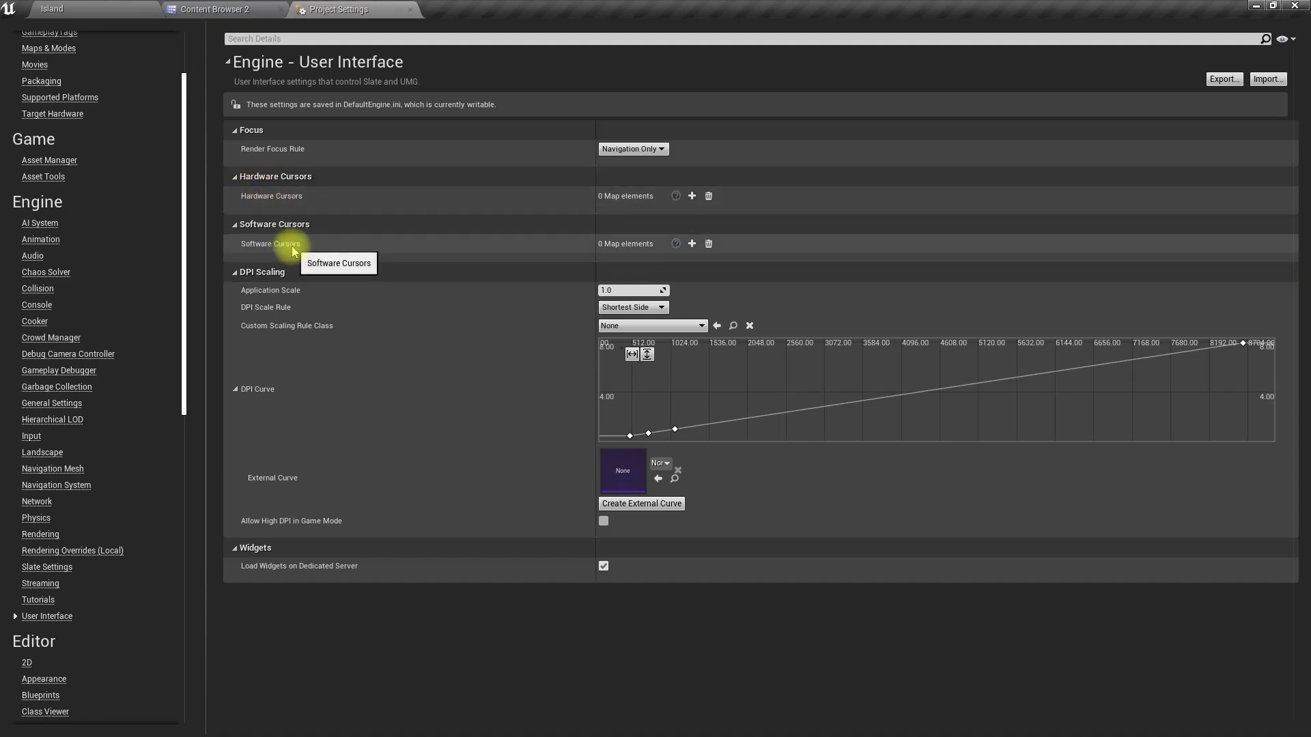
Add a new Hardware Cursors entry and set its cursor type to Default.
click(691, 196)
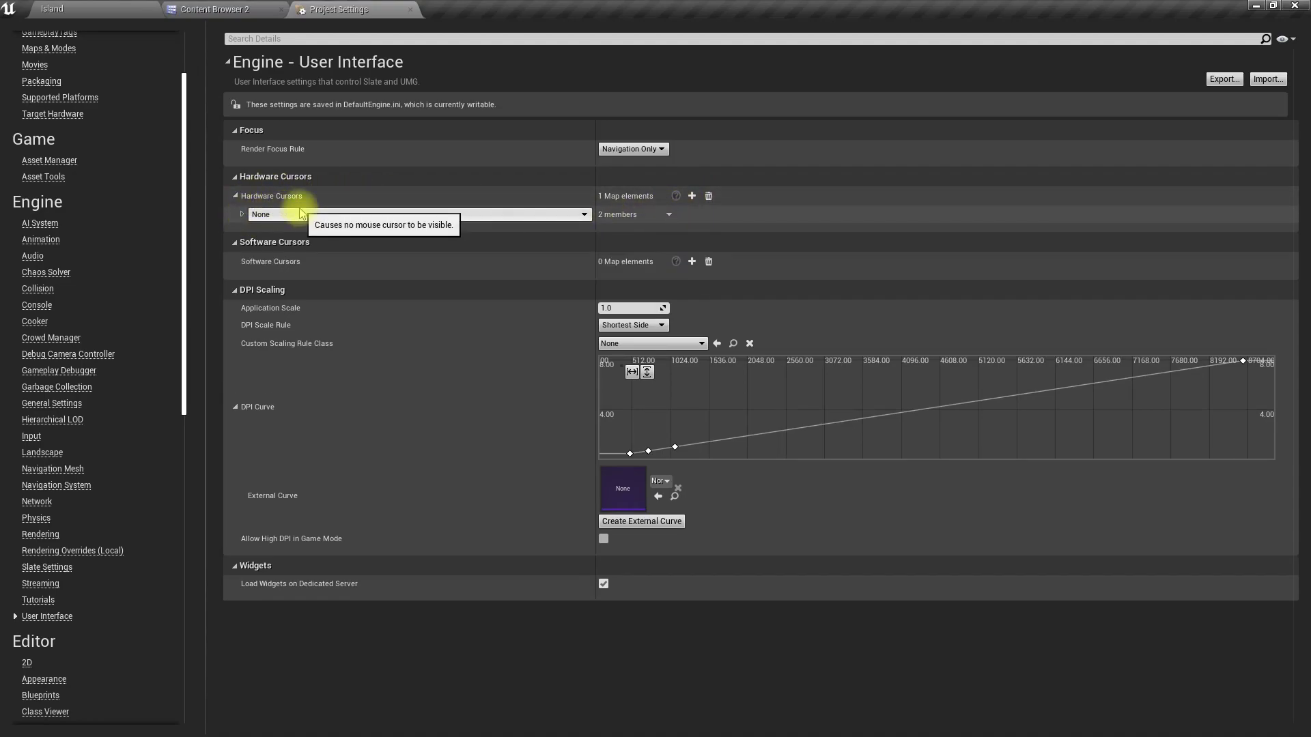
click(323, 215)
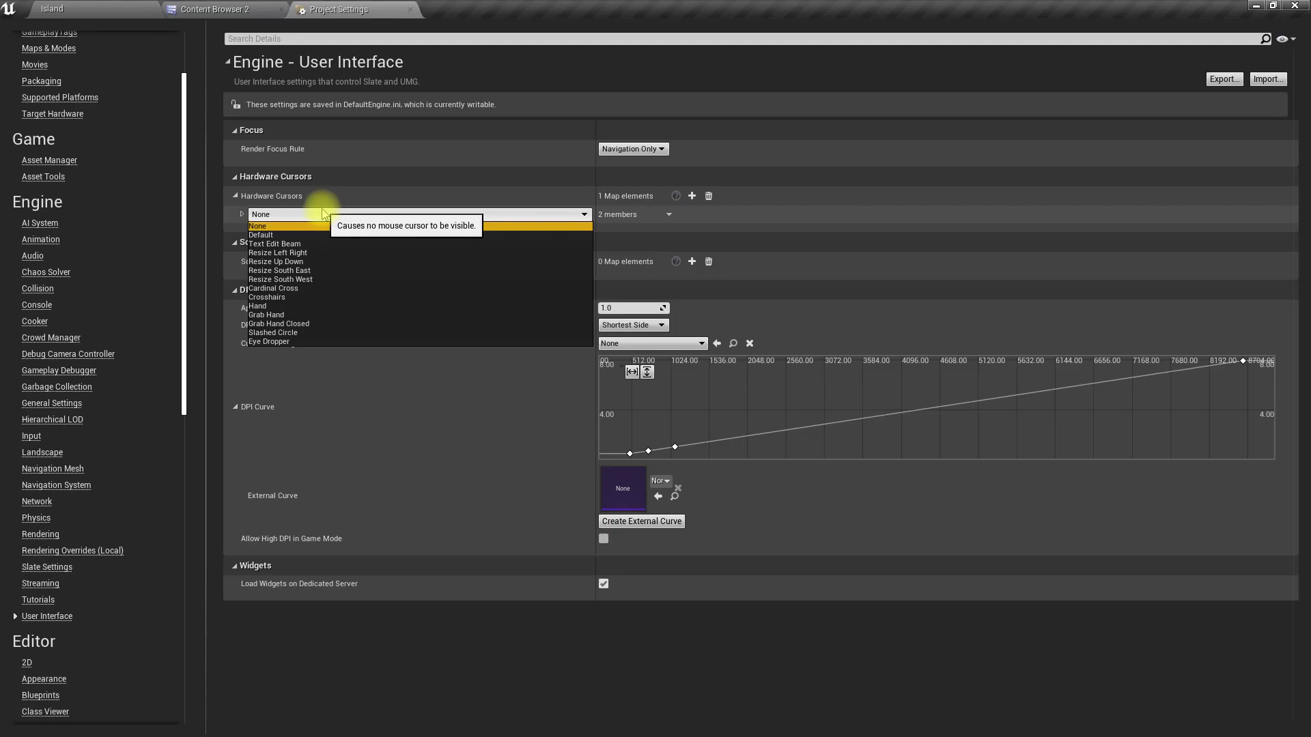
click(266, 235)
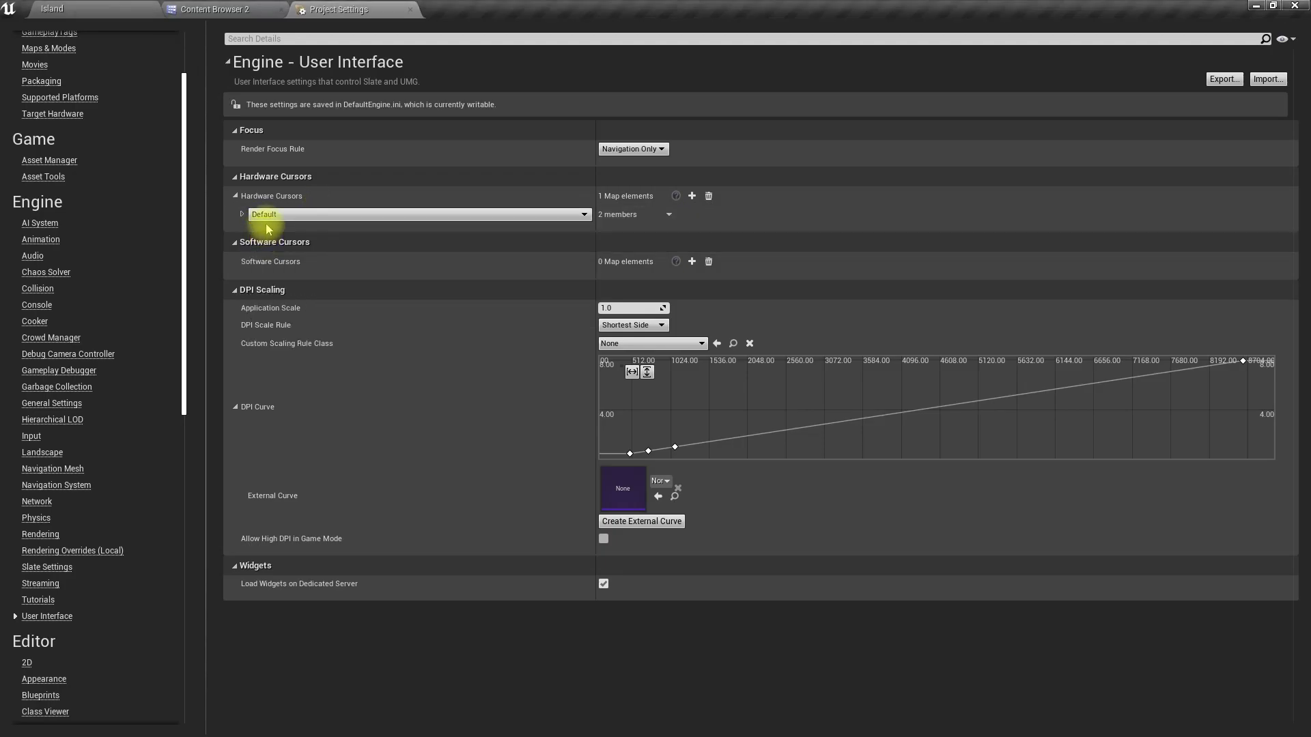
click(265, 214)
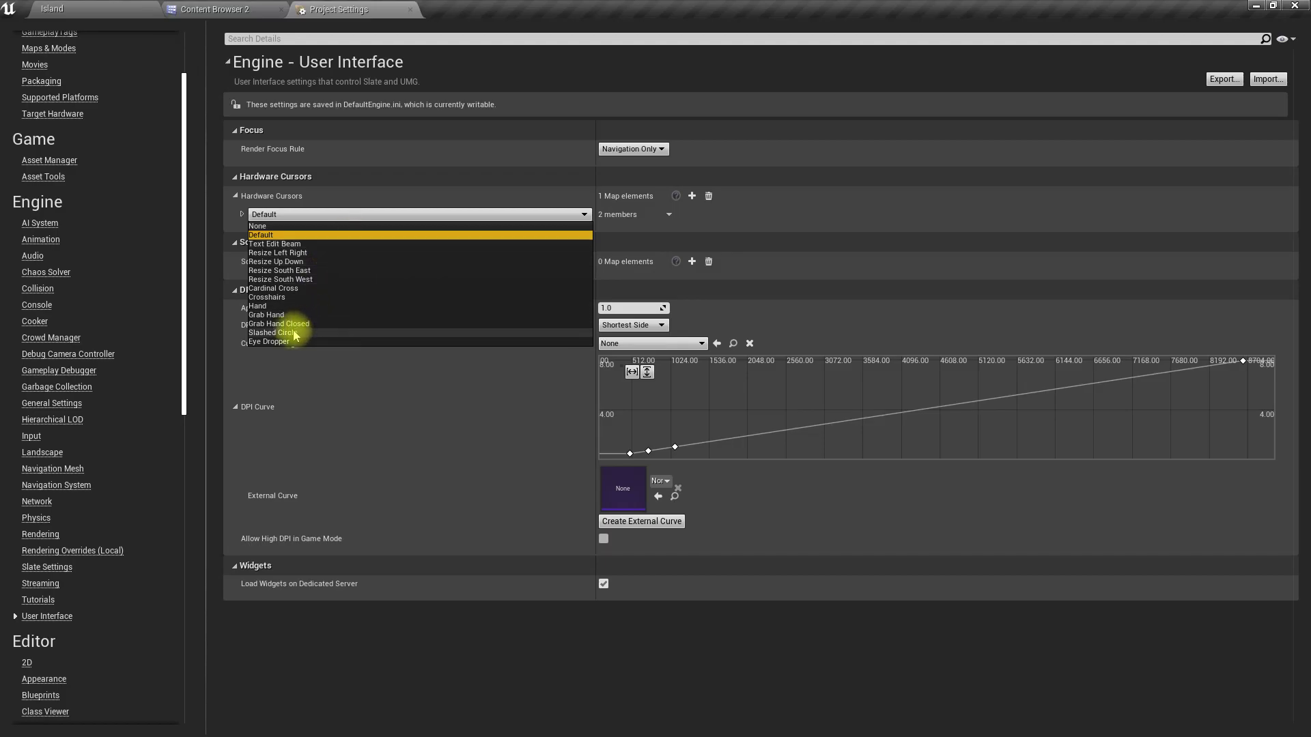
click(343, 194)
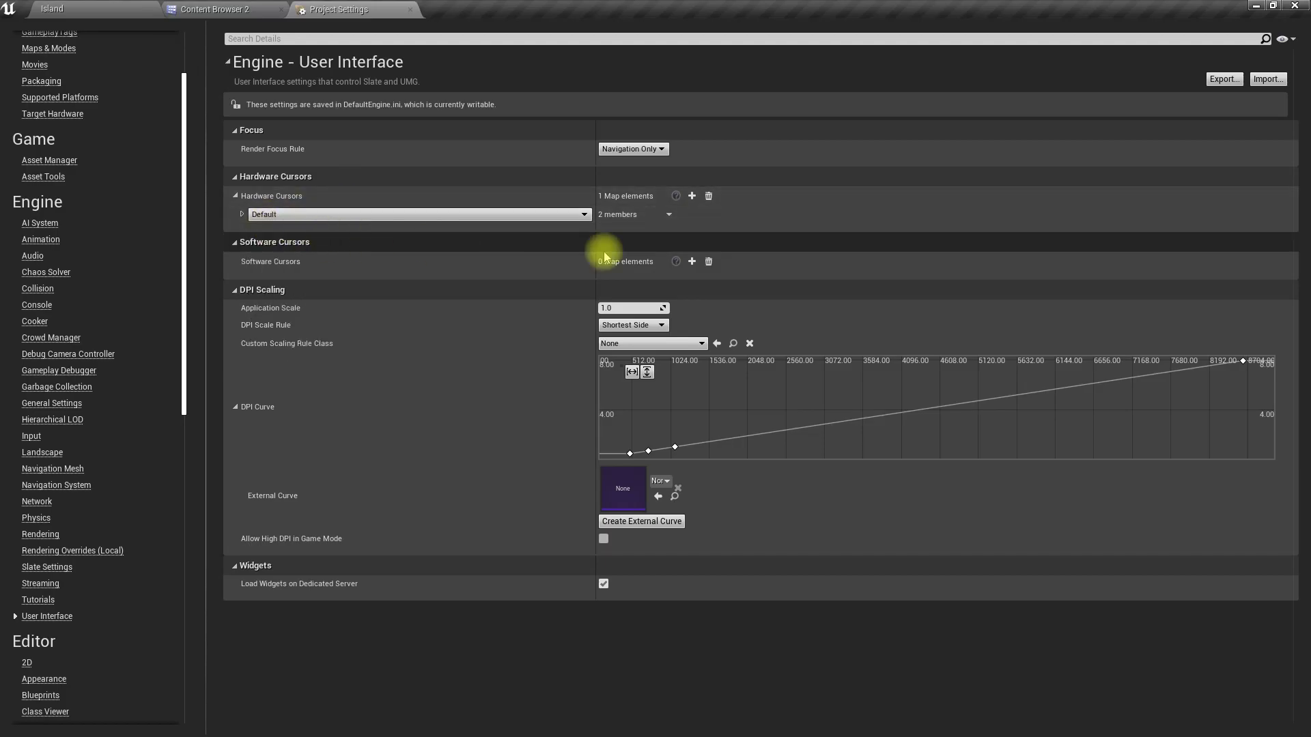
Set the Default cursor's path to slate/cursor.png, then go to the Content Browser.
click(242, 215)
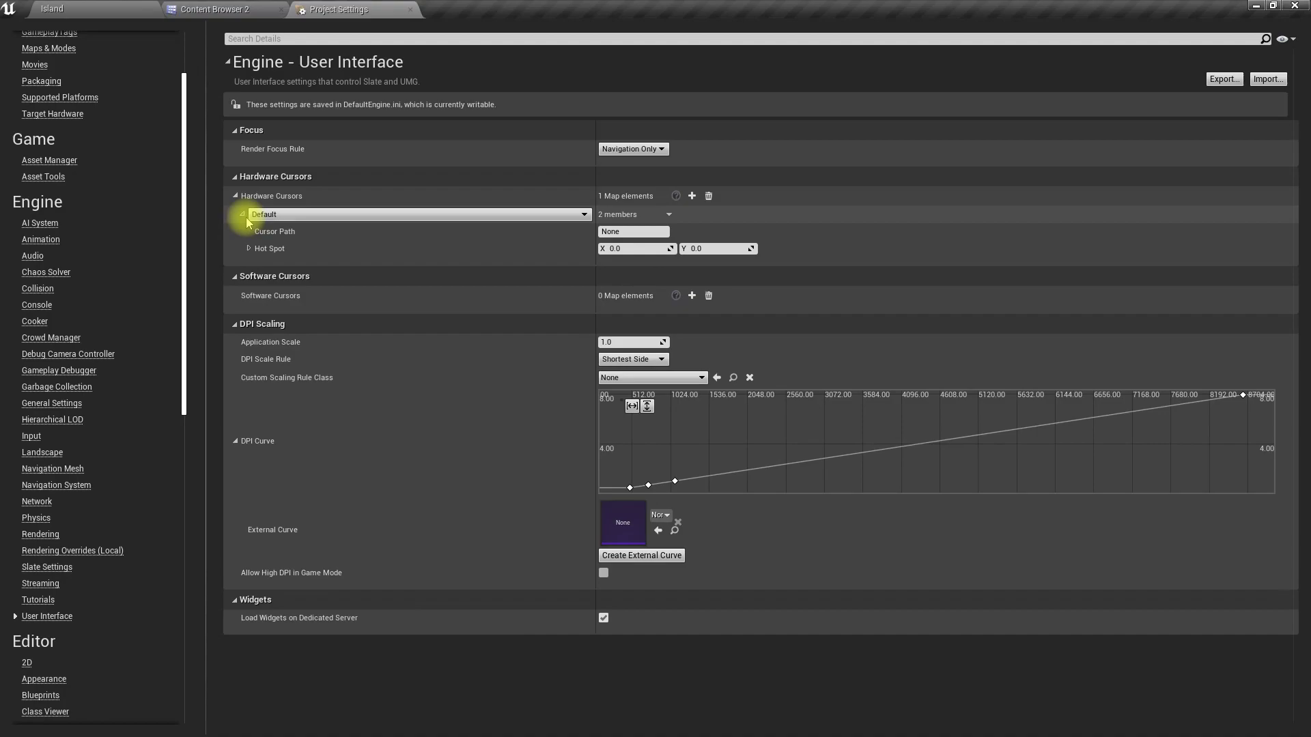
click(637, 231)
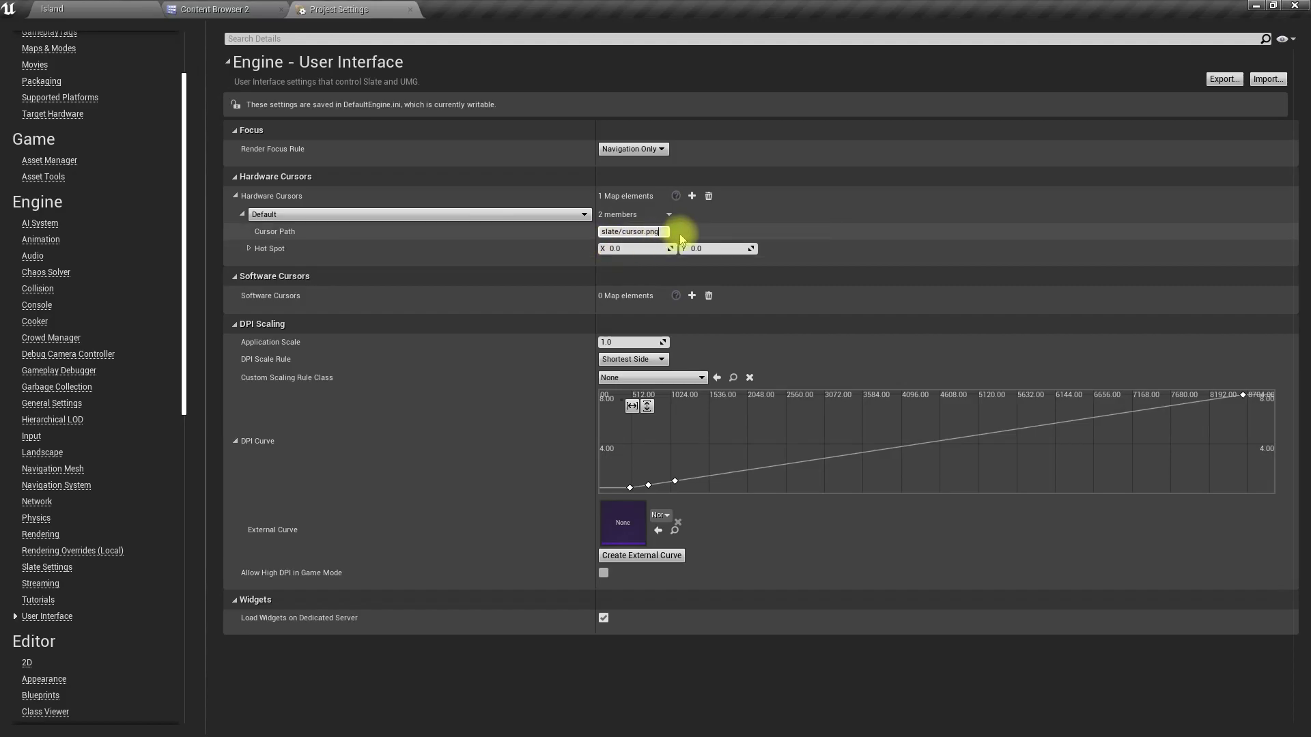
click(249, 9)
Inspect the cursor texture in the slate folder, then return to the Island level editor.
click(79, 246)
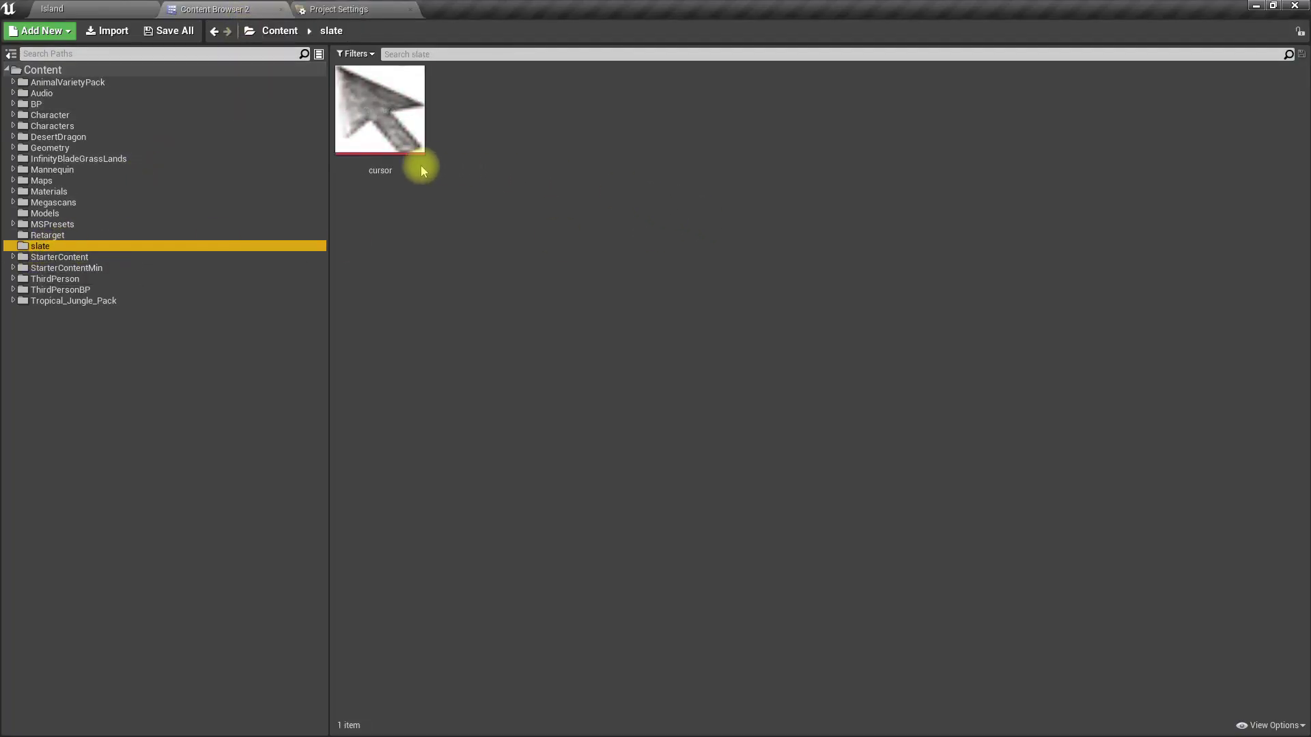
double_click(402, 101)
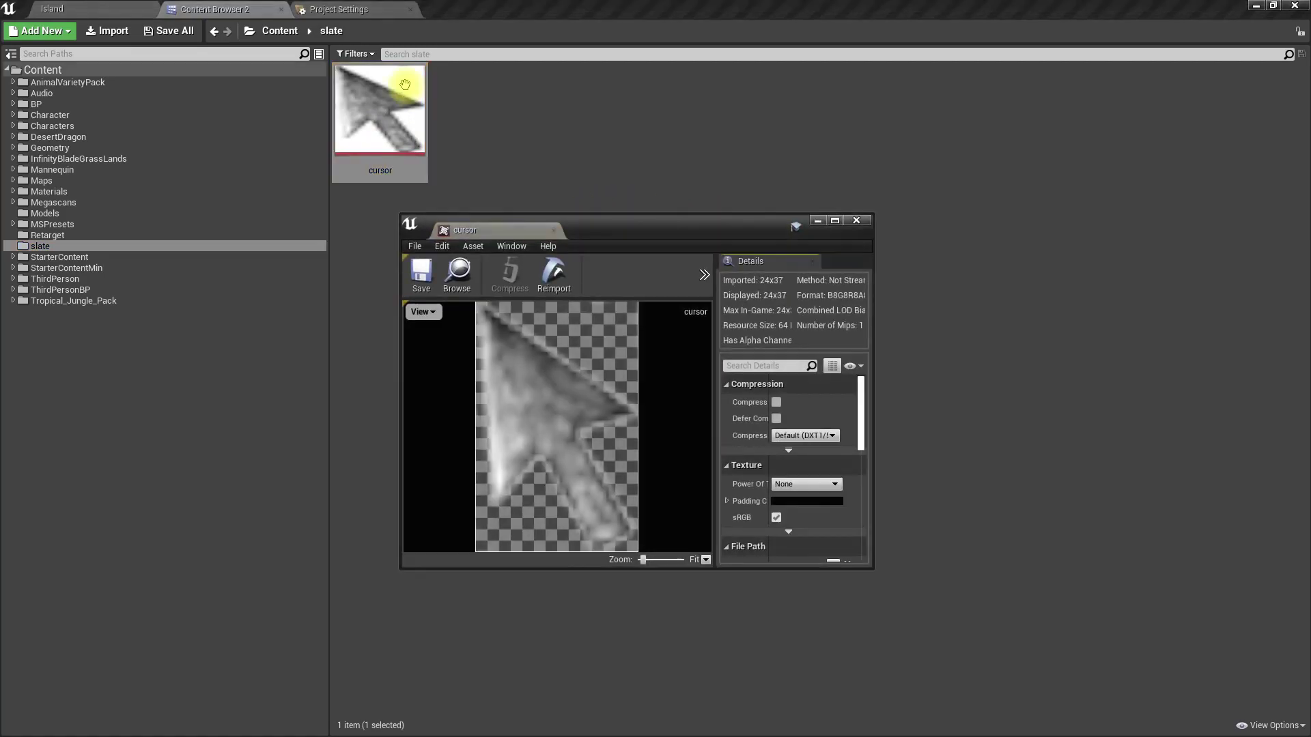
click(859, 222)
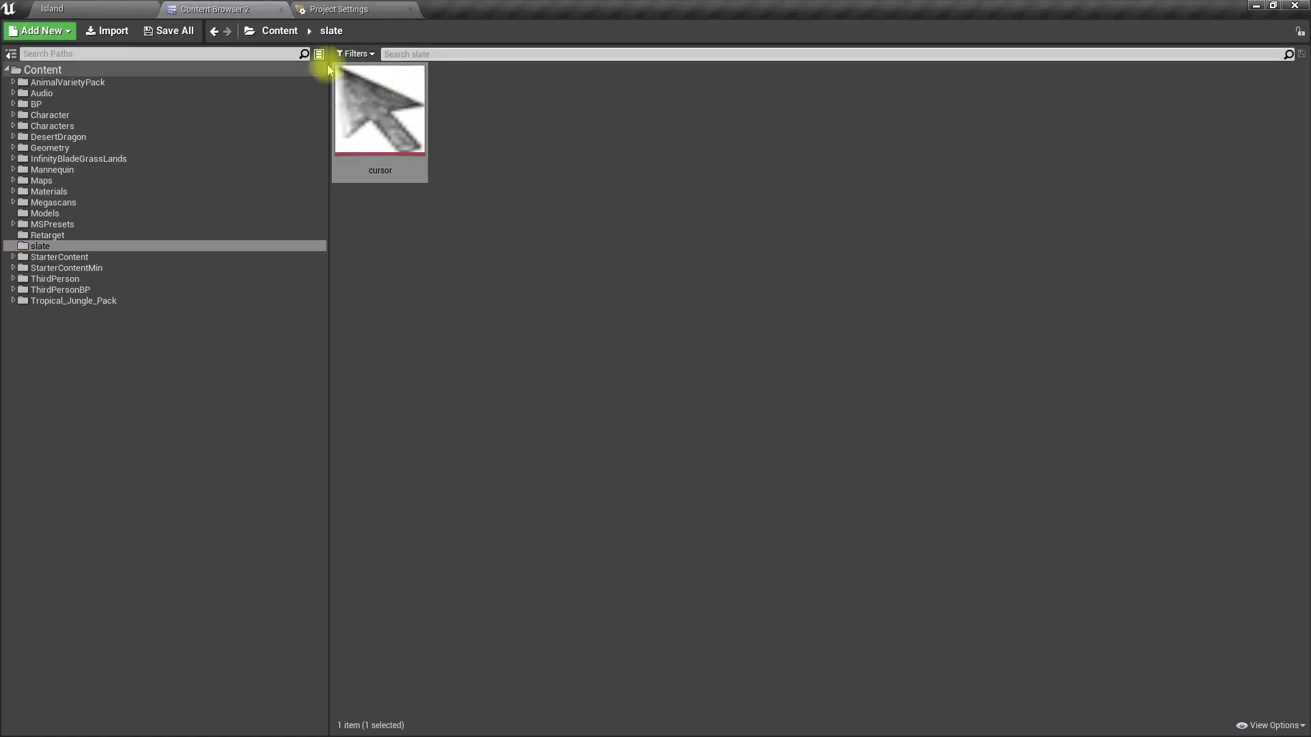
click(374, 9)
click(131, 10)
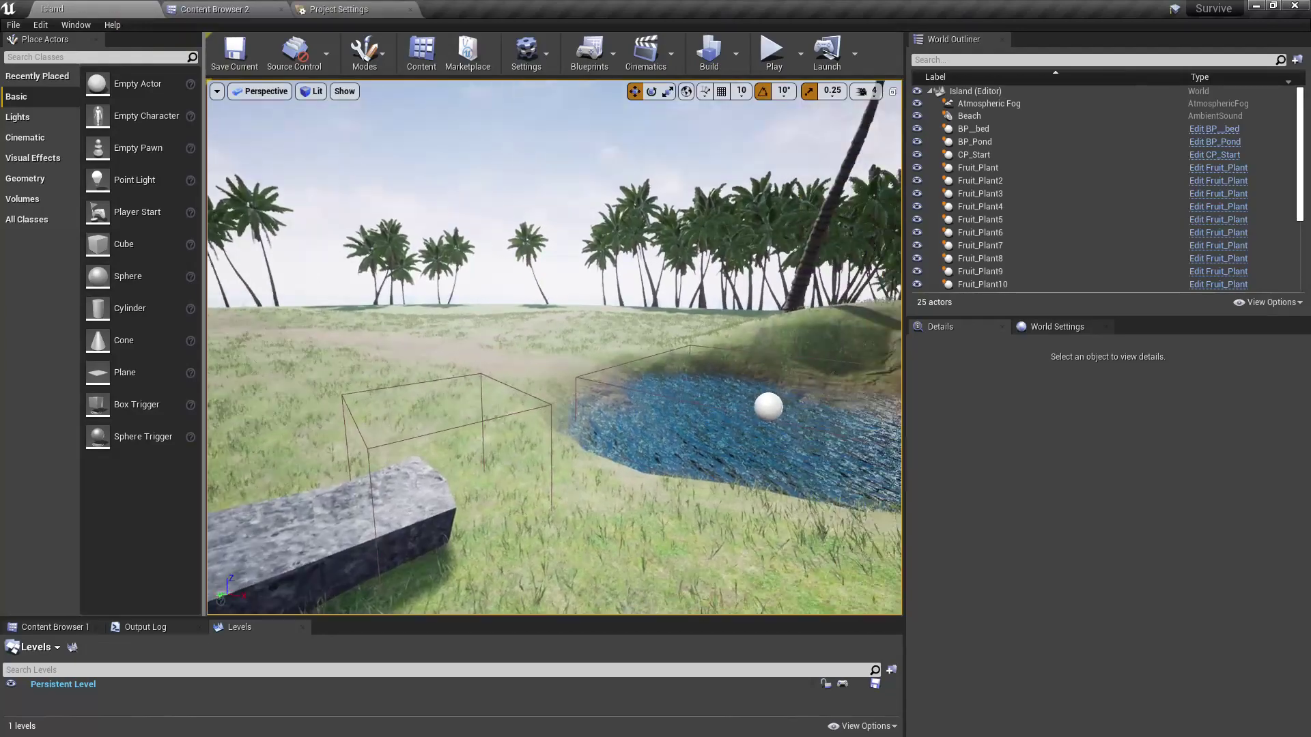
Play the Island level full-screen, open and close the inventory to test the cursor, then stop.
key(F11)
key(alt+p)
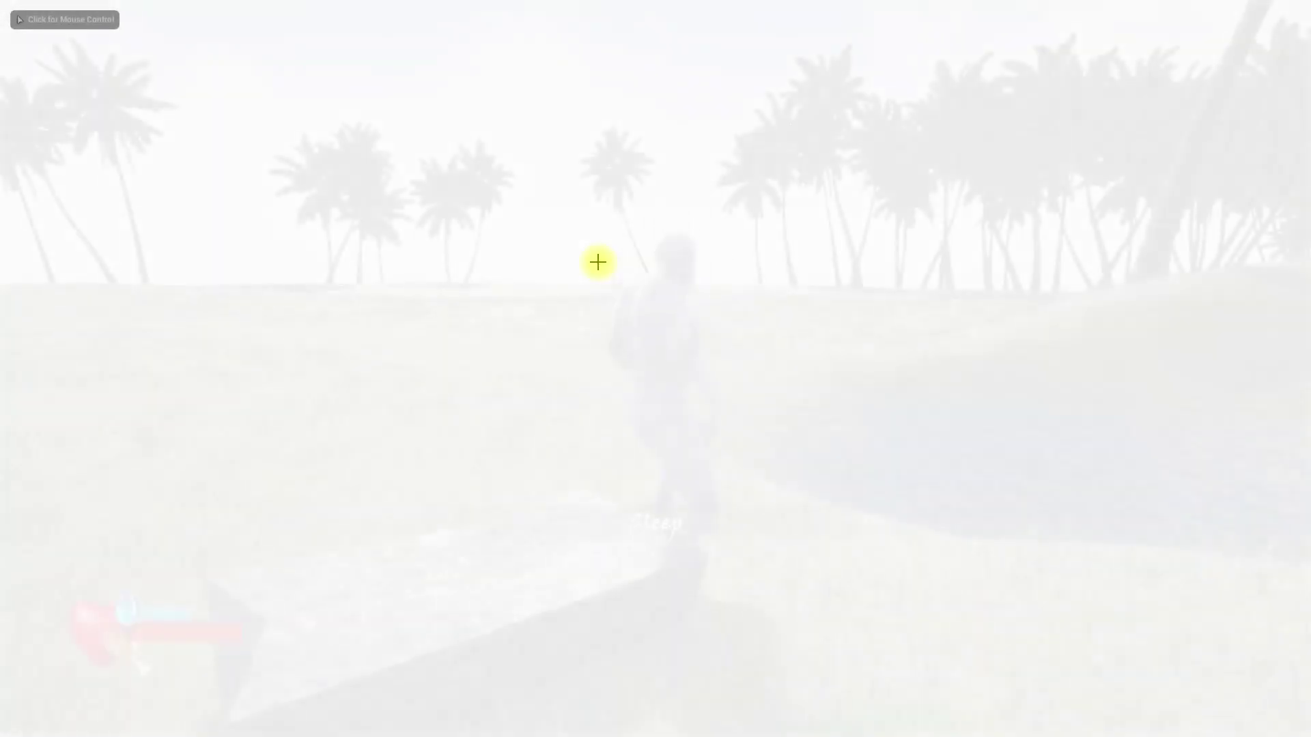
click(598, 264)
key(w)
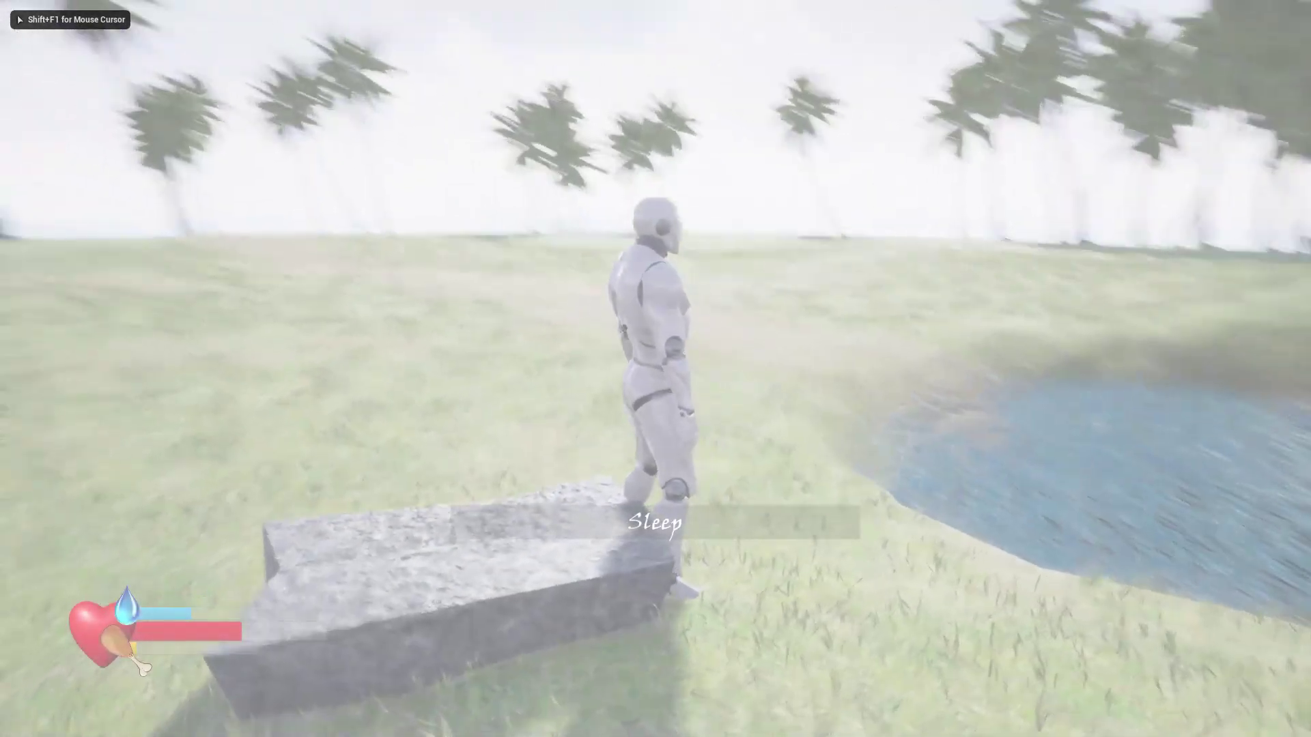
key(i)
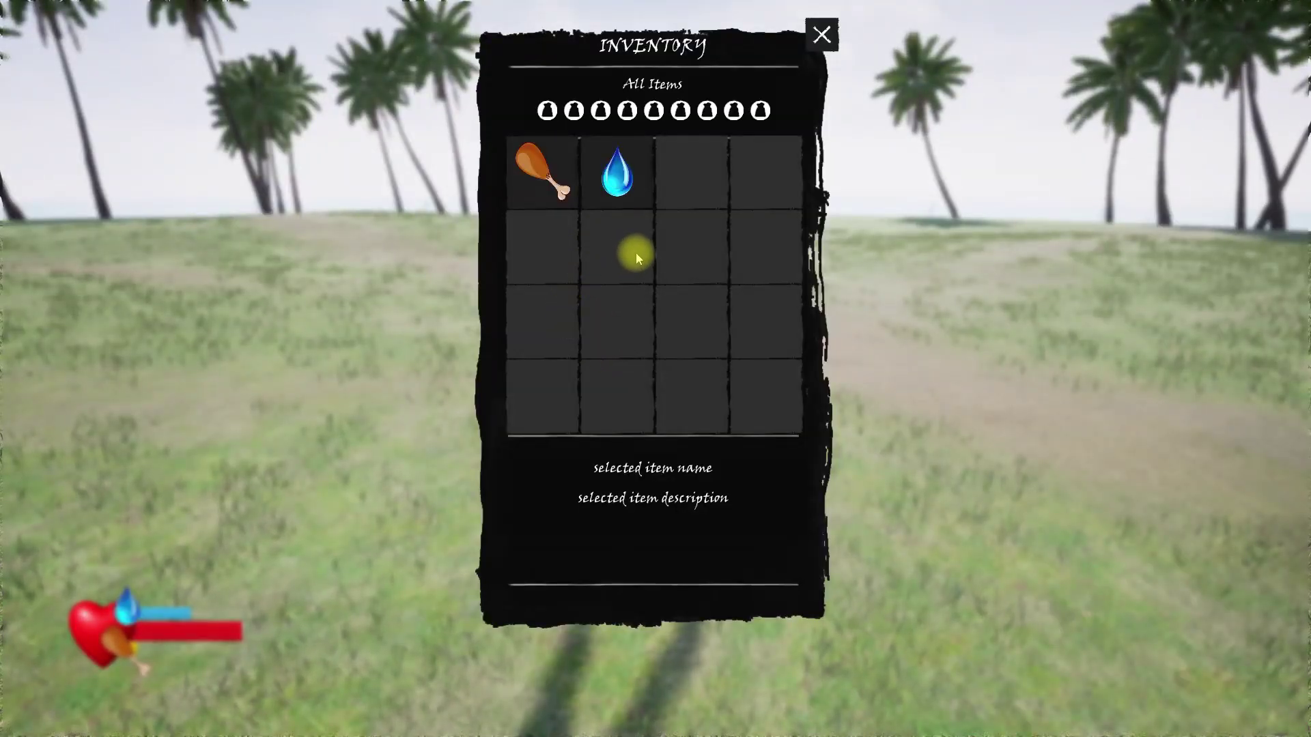
key(i)
key(Escape)
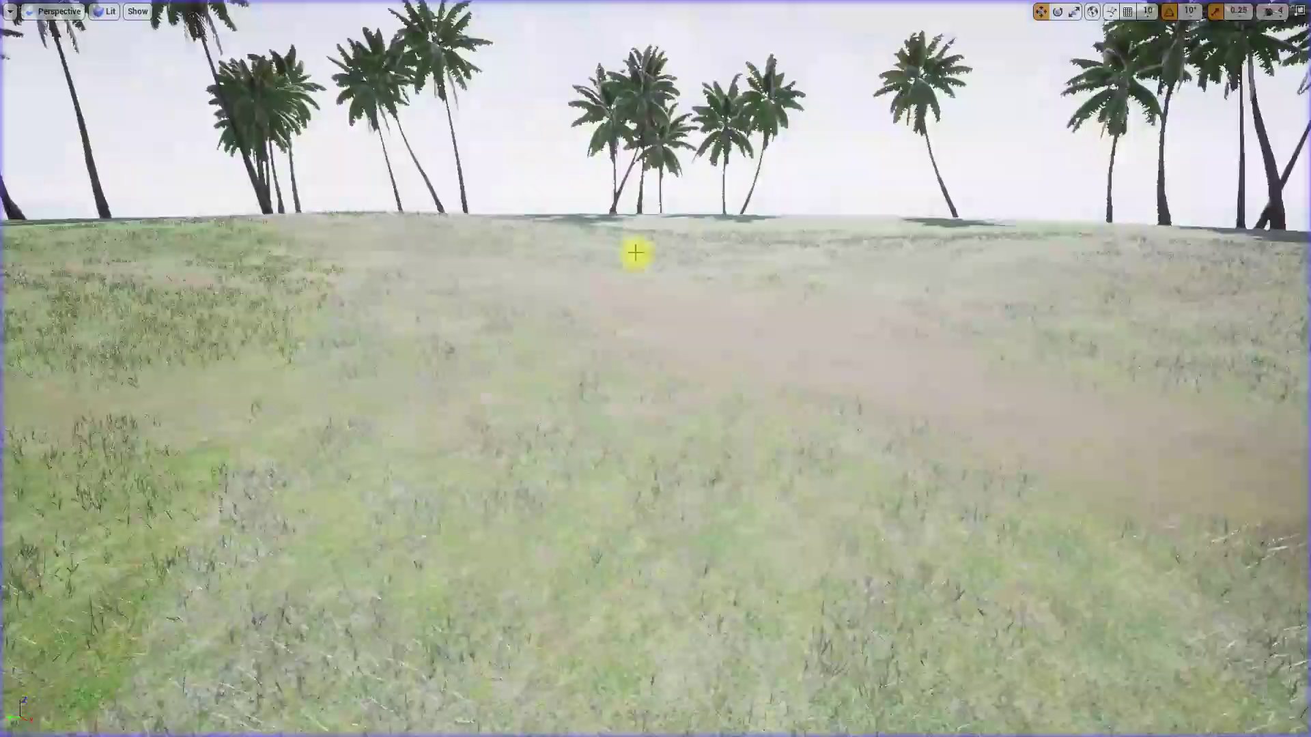
key(F11)
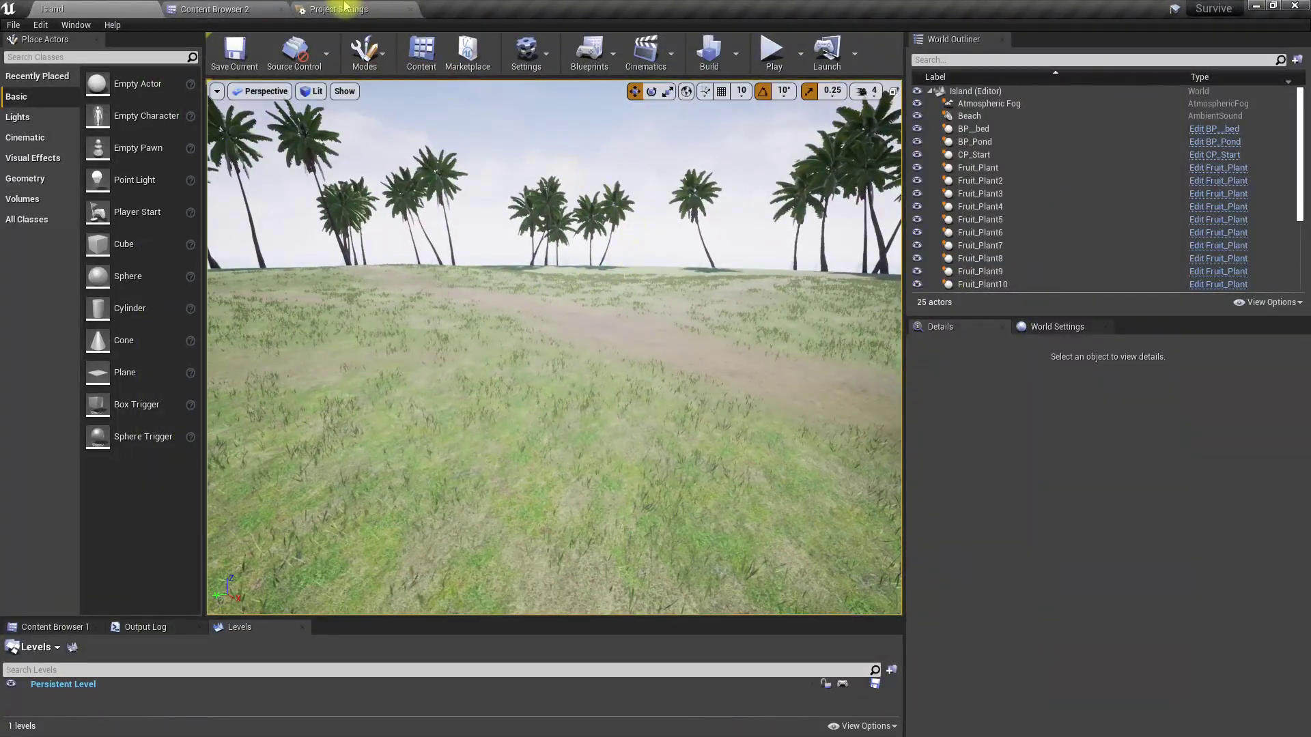
Recheck the Default cursor path slate/cursor.png on the User Interface page, then open the slate folder.
click(346, 8)
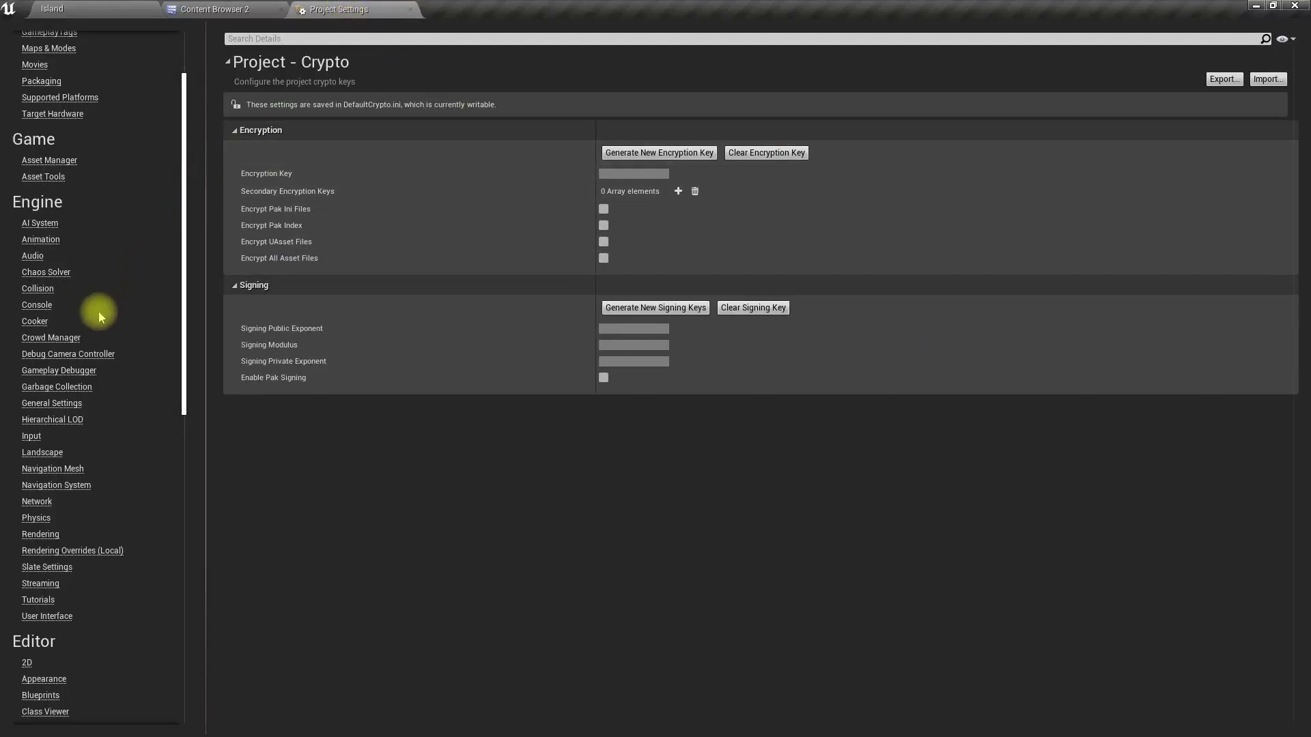
click(47, 616)
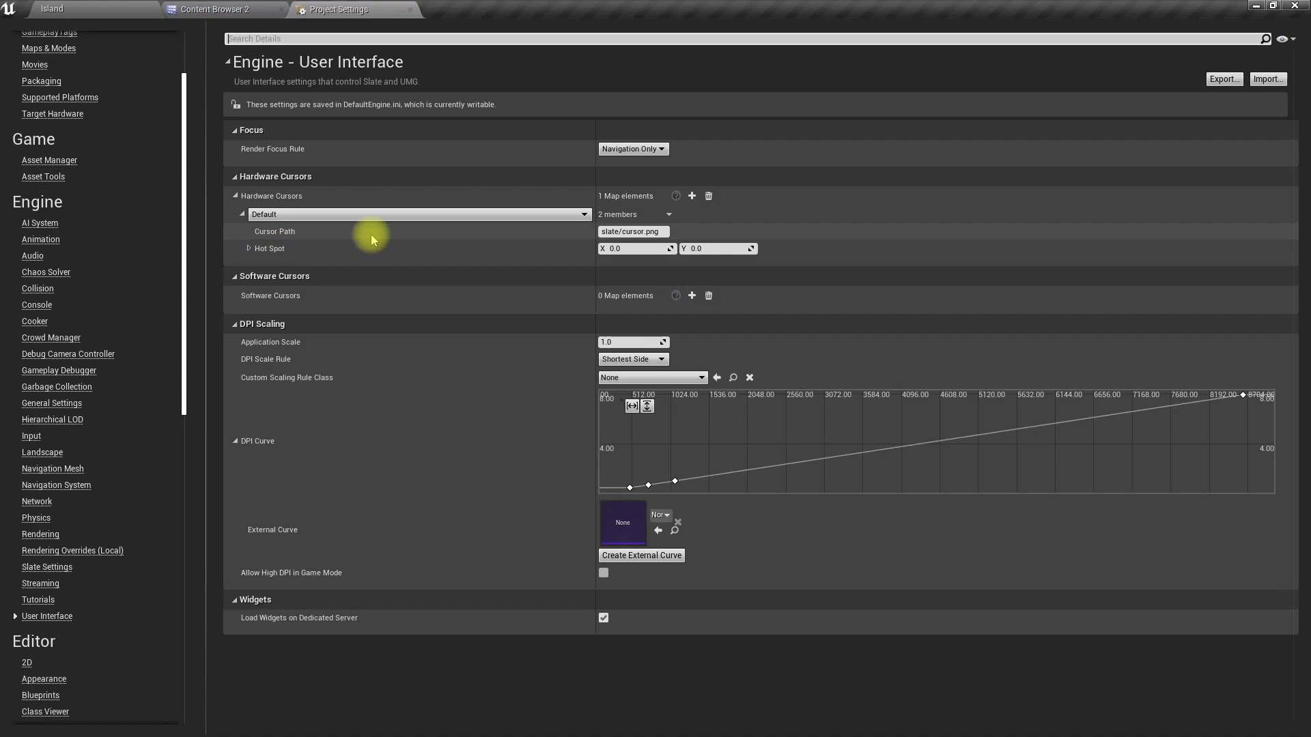
mouse_move(592, 247)
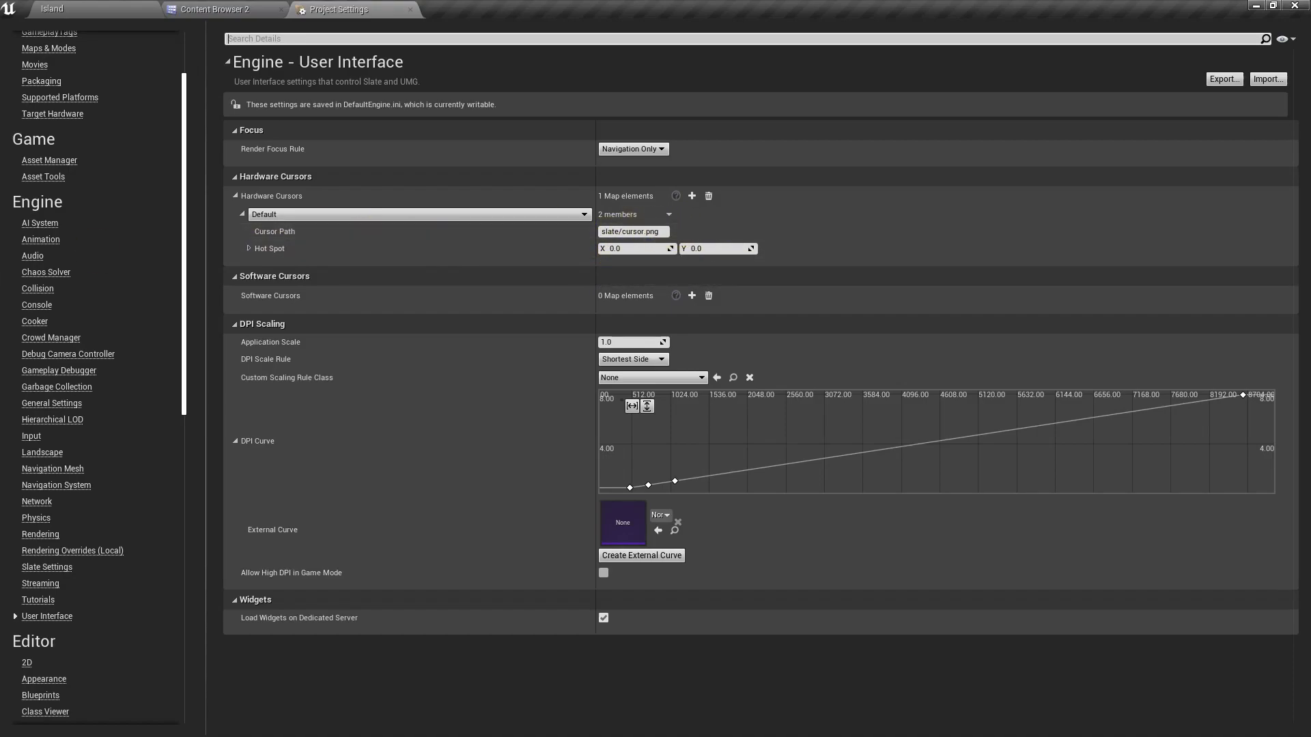
click(215, 9)
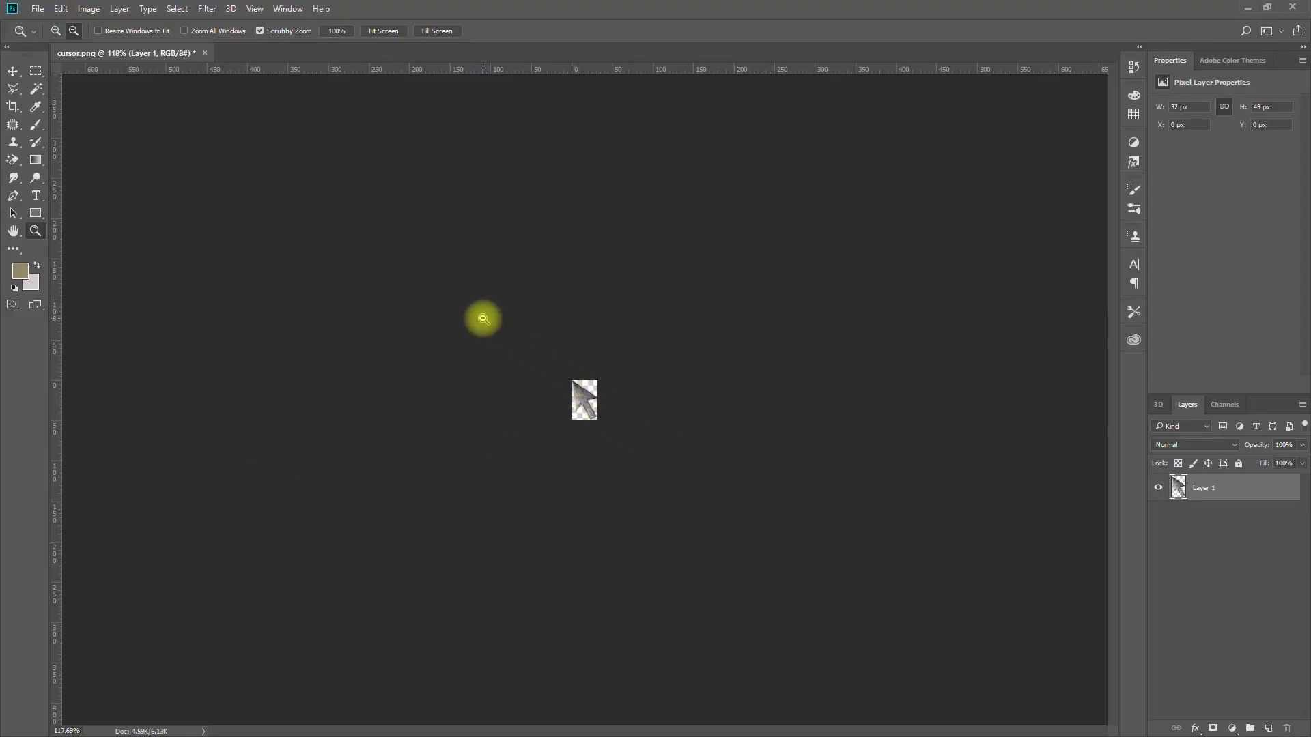
Check Image Size without changing it, then undo back to 32×49 px.
click(87, 10)
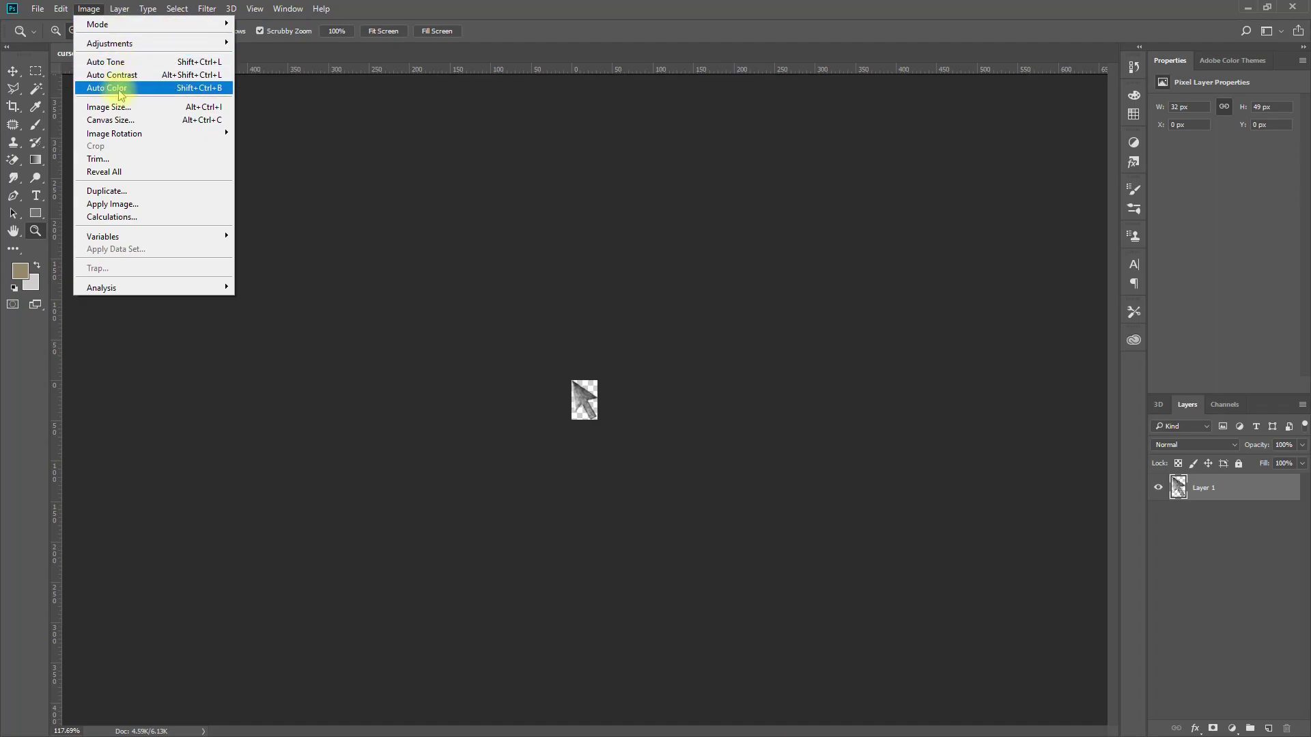
click(137, 106)
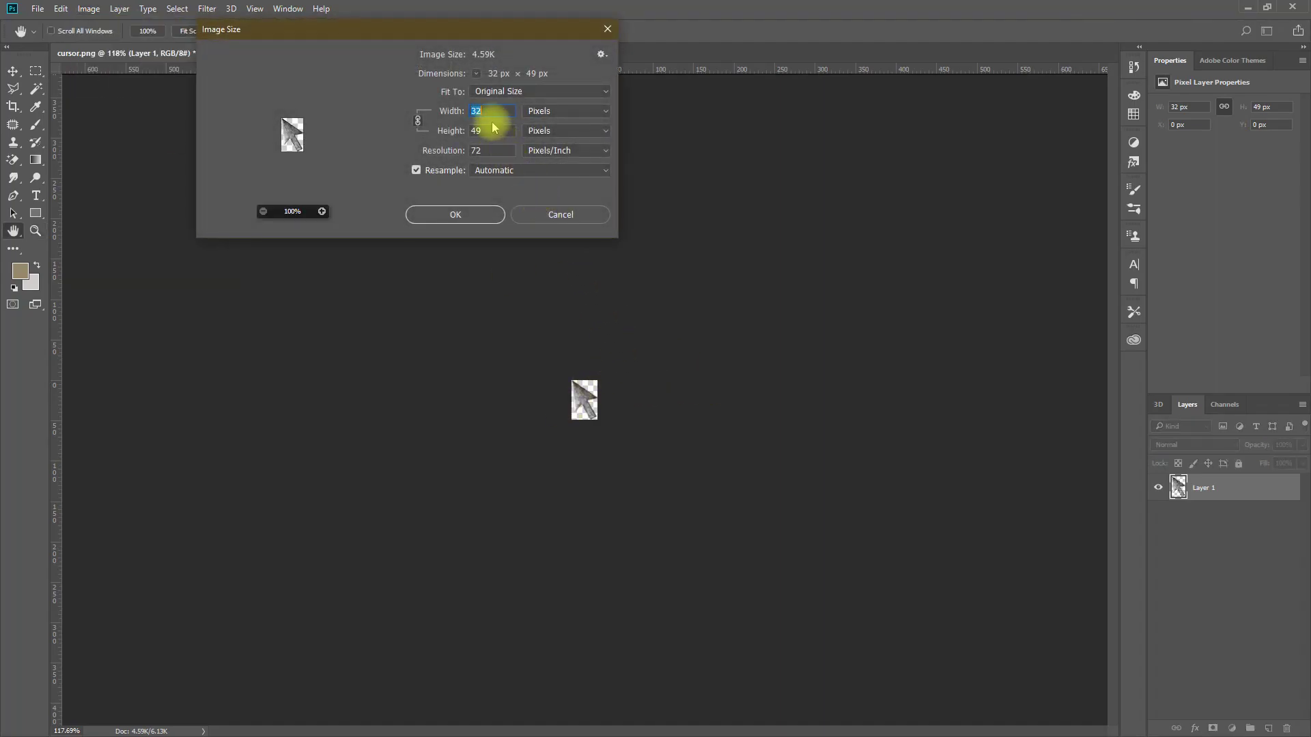
click(610, 29)
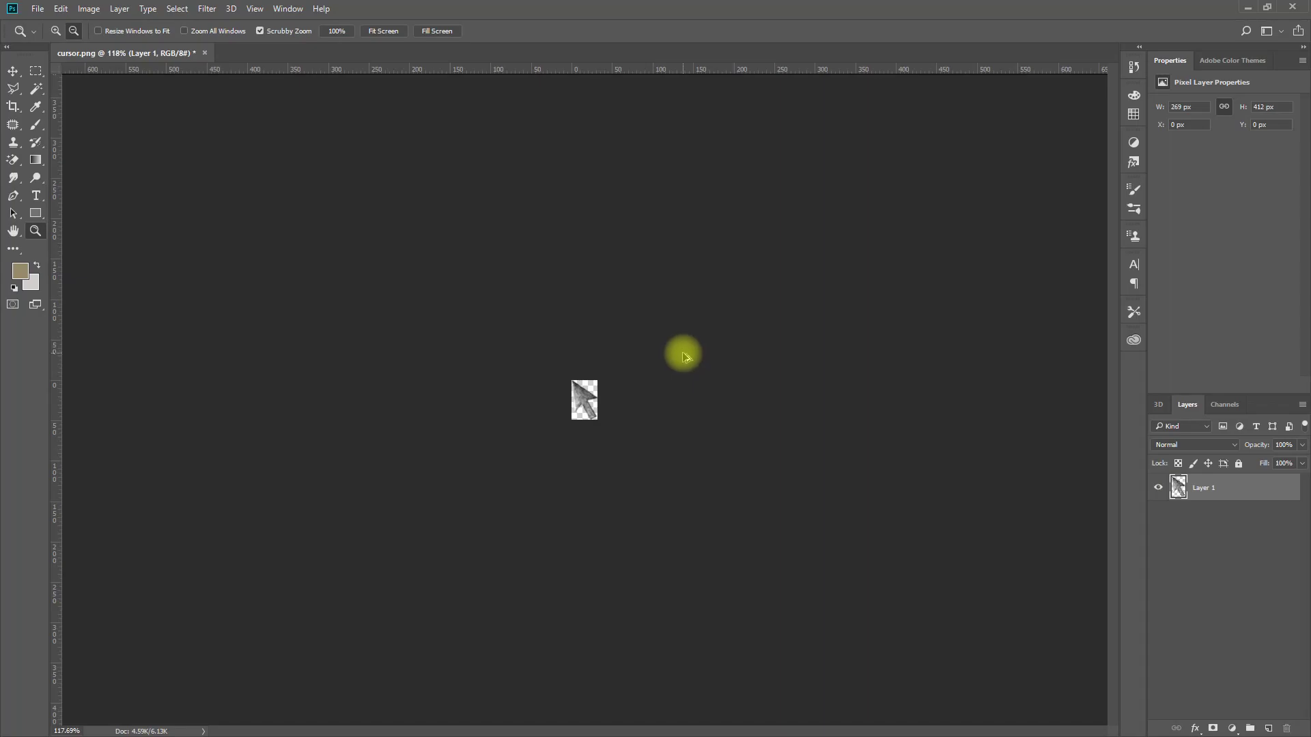
key(ctrl+z)
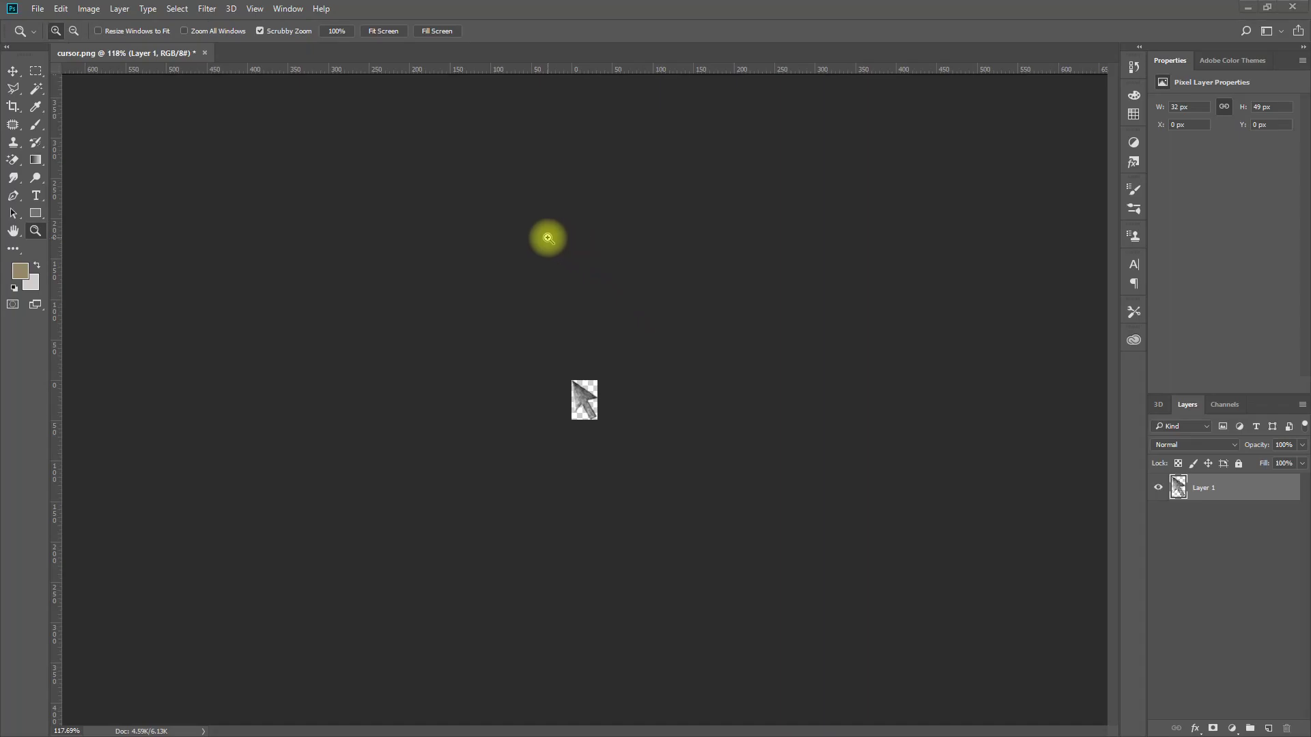
Check cursor.png in the slate folder on disk, then return to Unreal Engine.
key(alt+Tab)
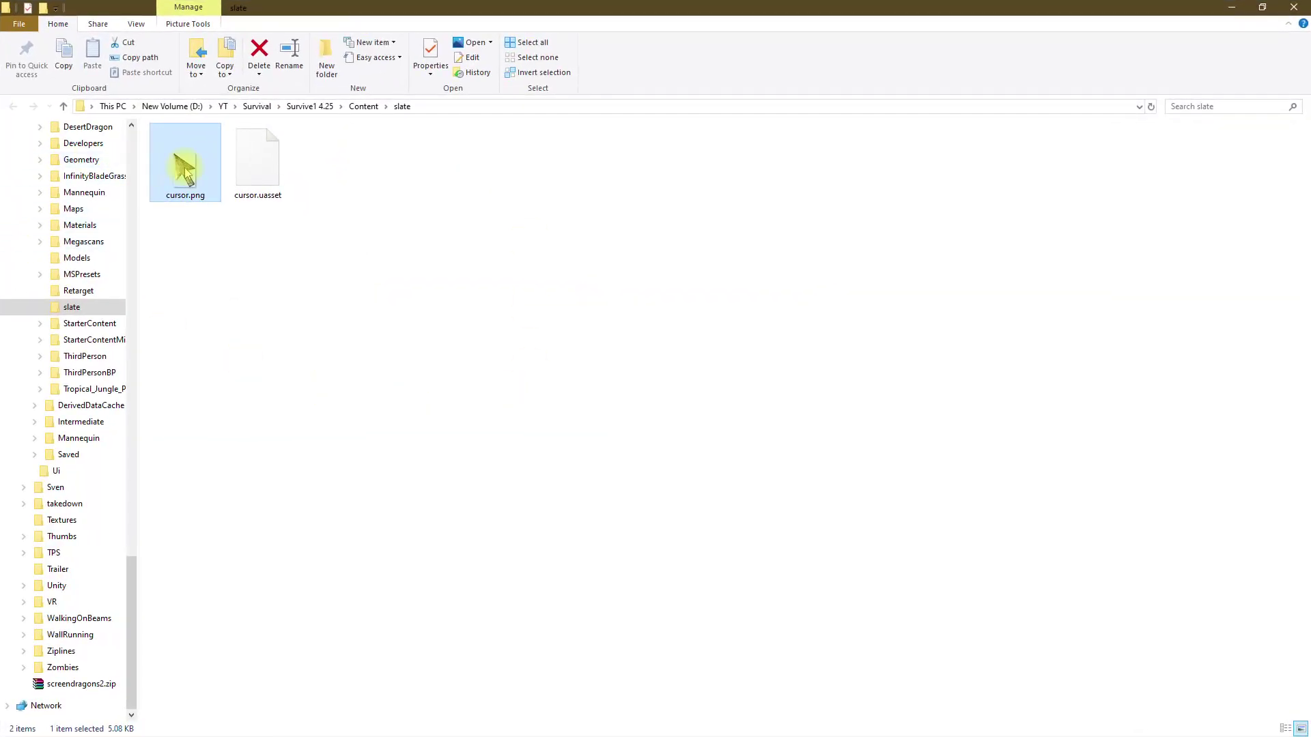
key(alt+Tab)
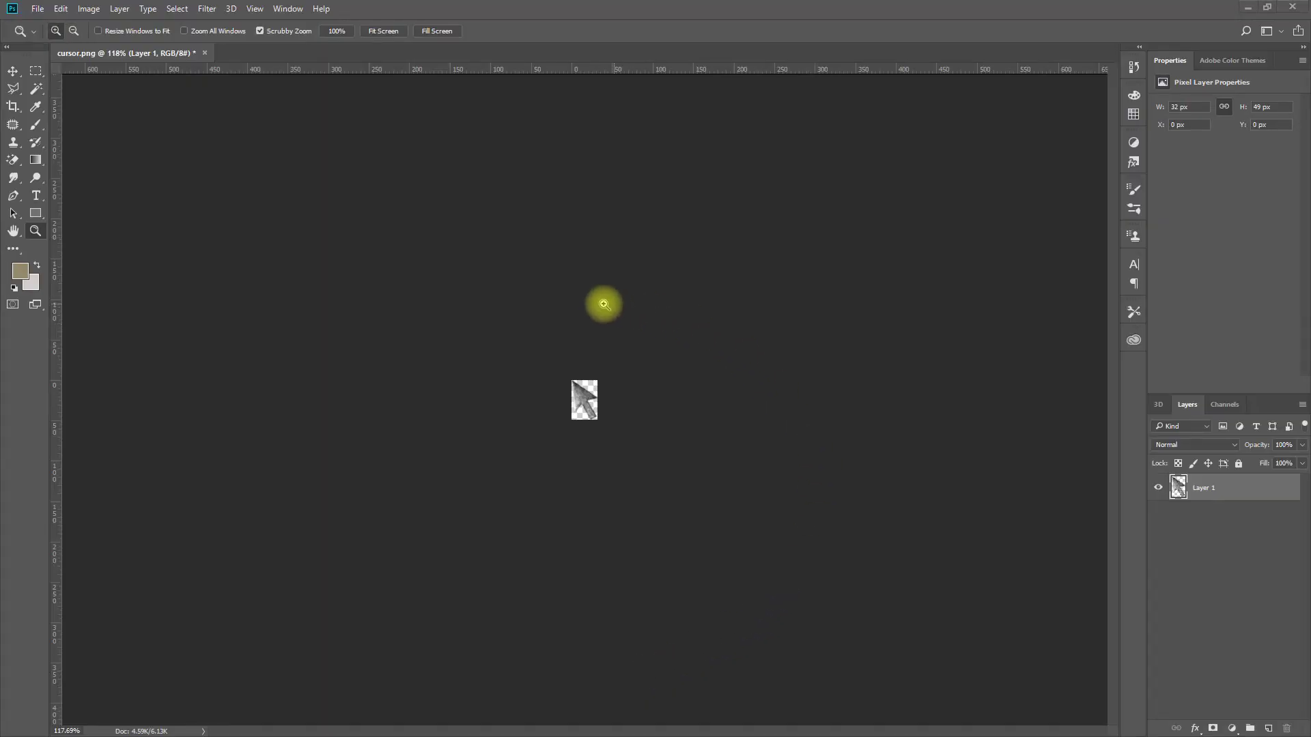
key(alt+Tab)
Open the slate cursor texture to check its size, then return to the Island level.
click(217, 9)
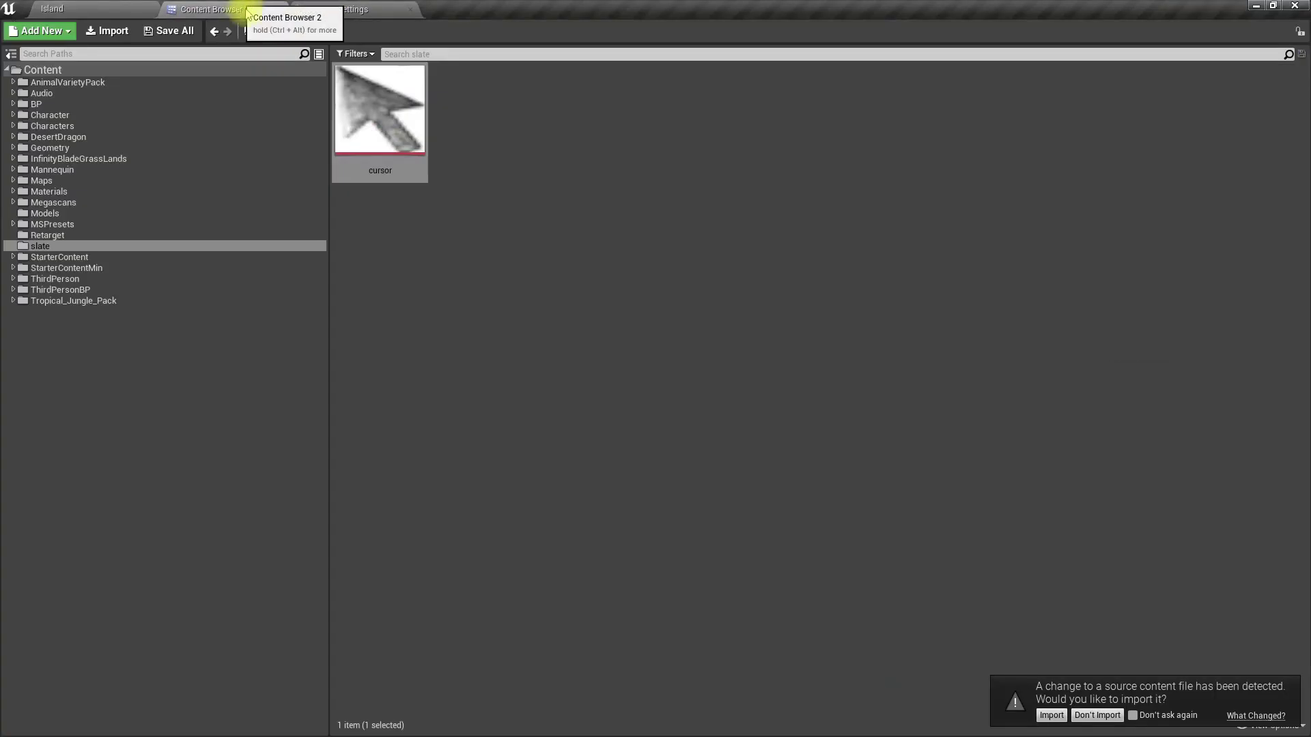
double_click(370, 107)
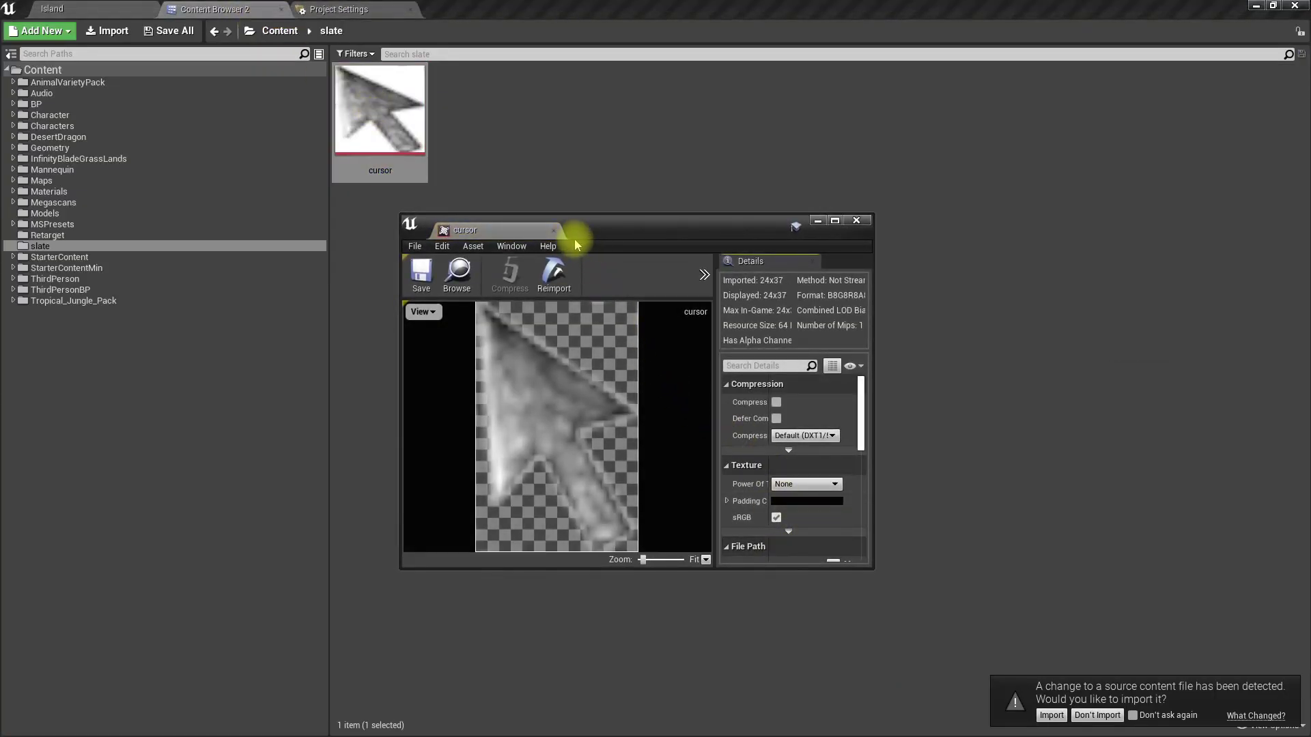
click(52, 8)
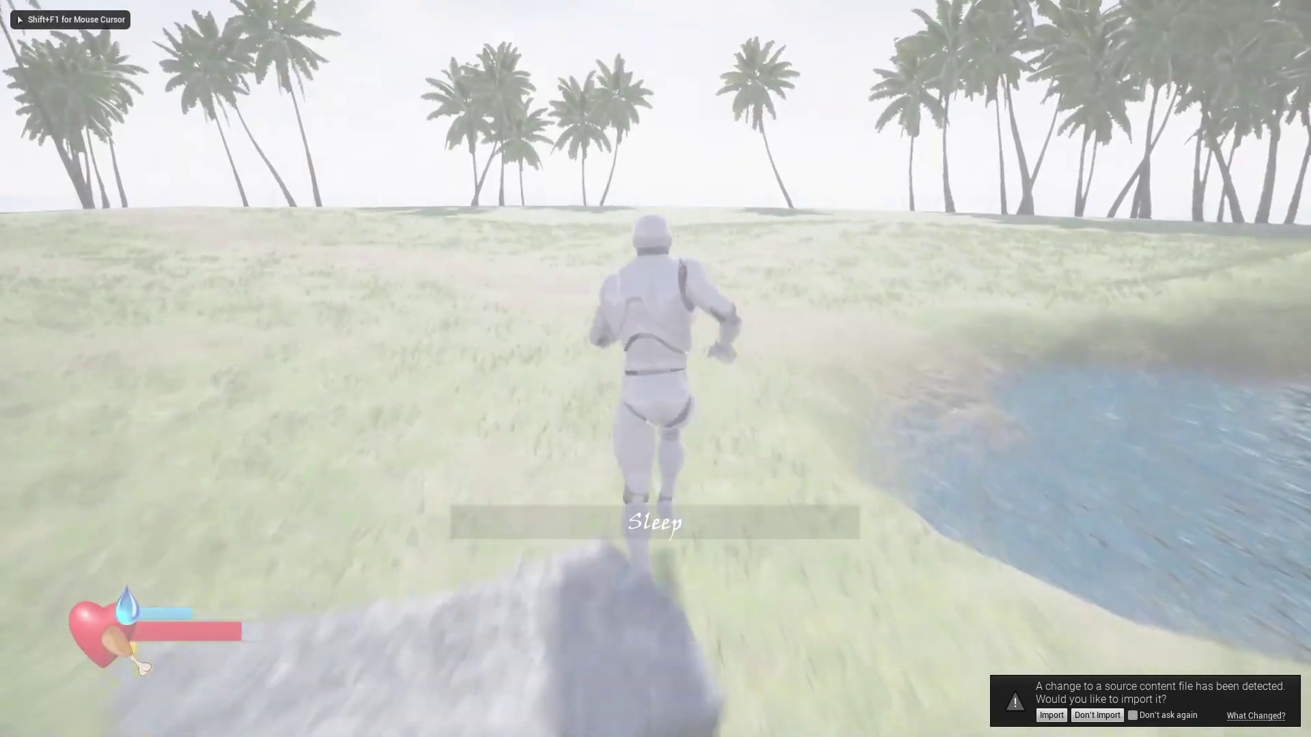
key(i)
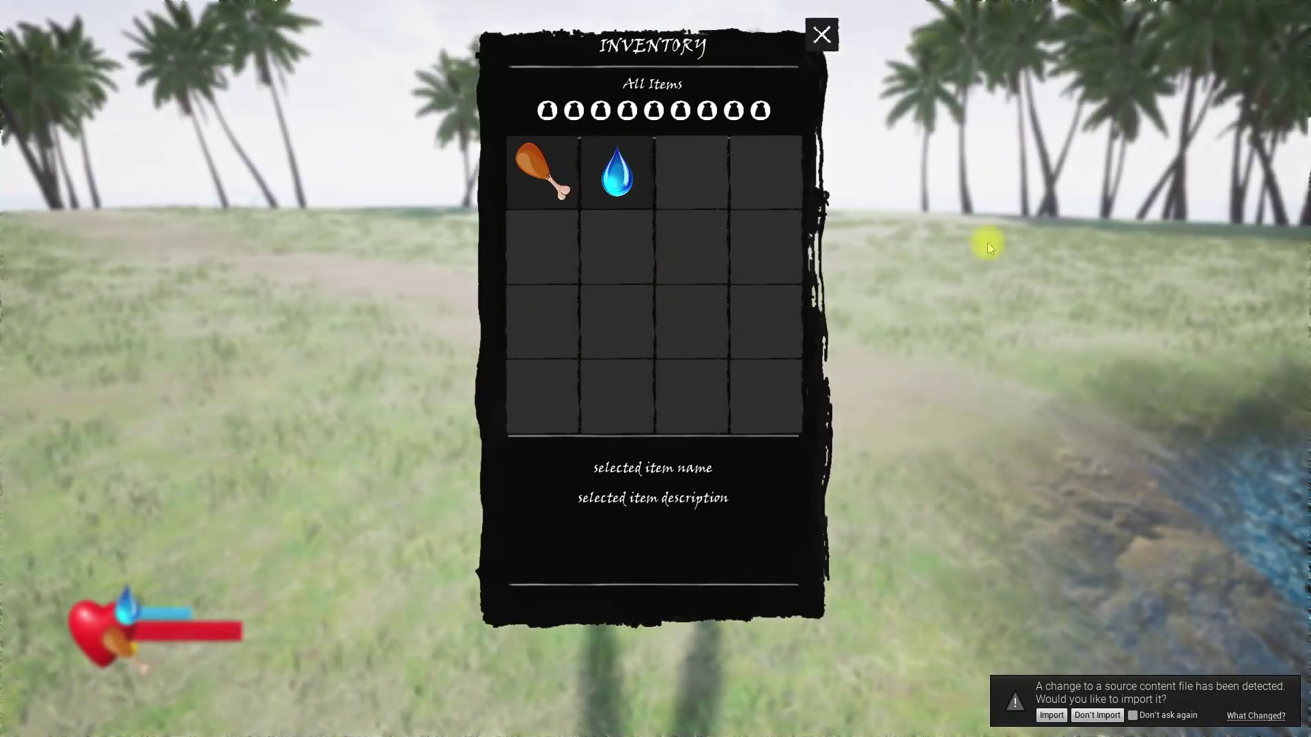
click(821, 35)
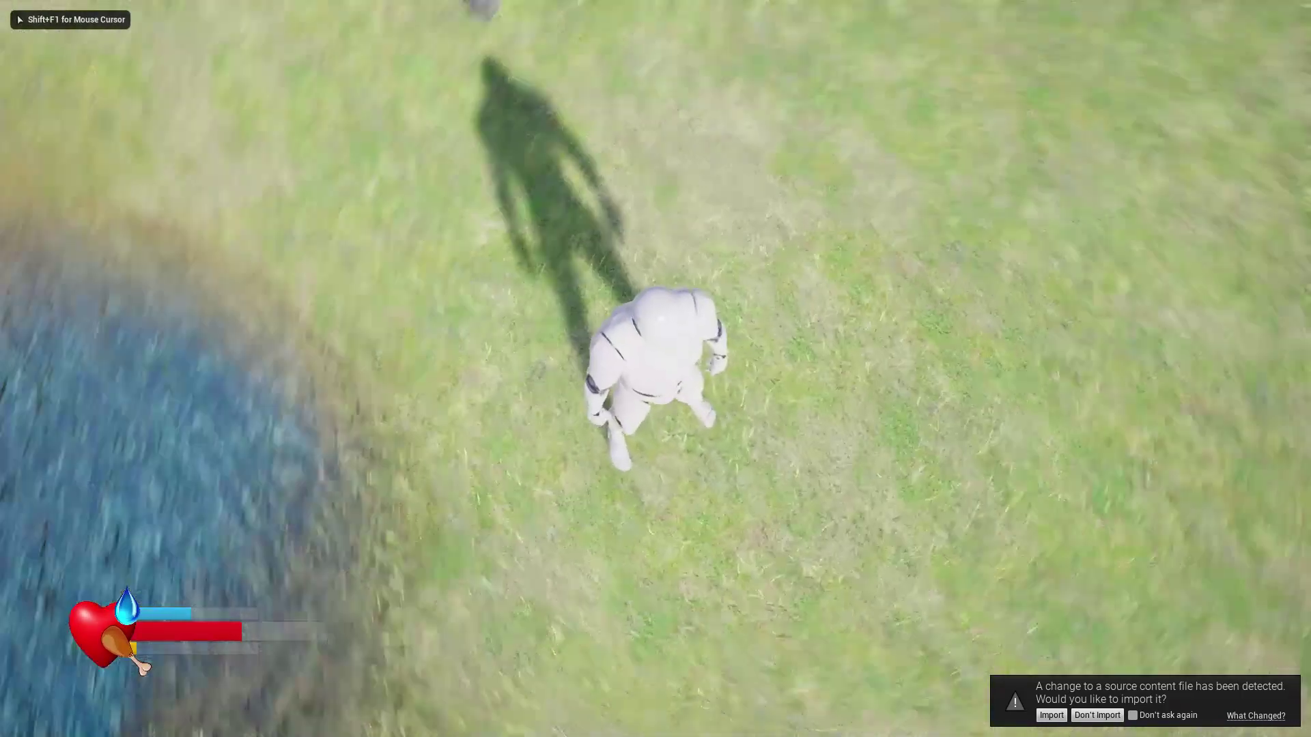
key(Escape)
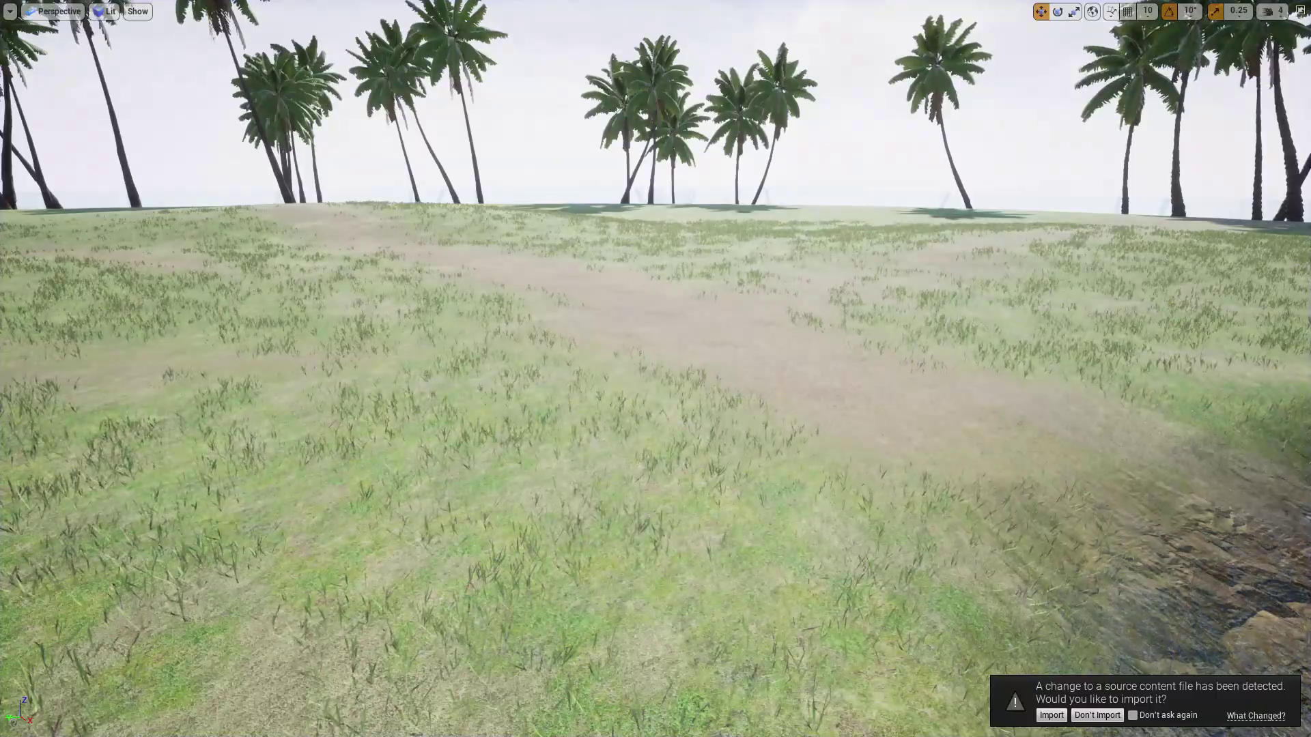
key(alt+p)
key(i)
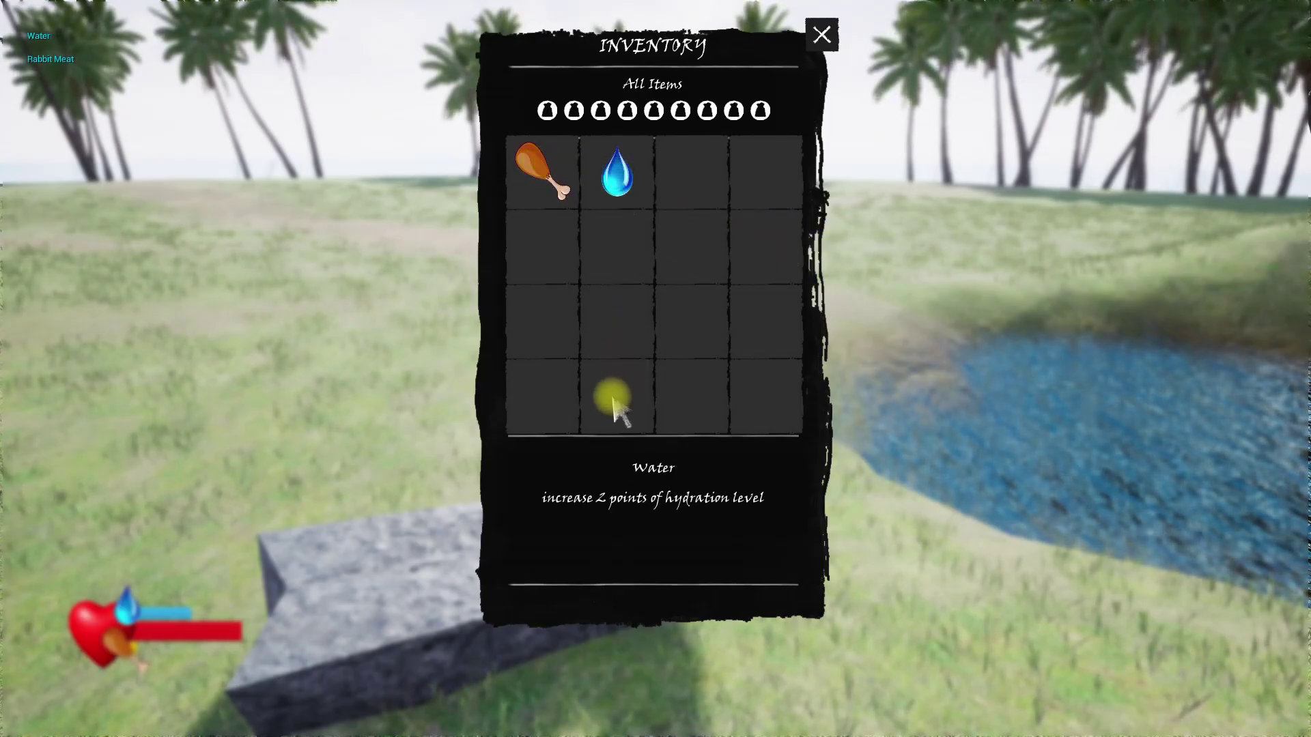
click(823, 47)
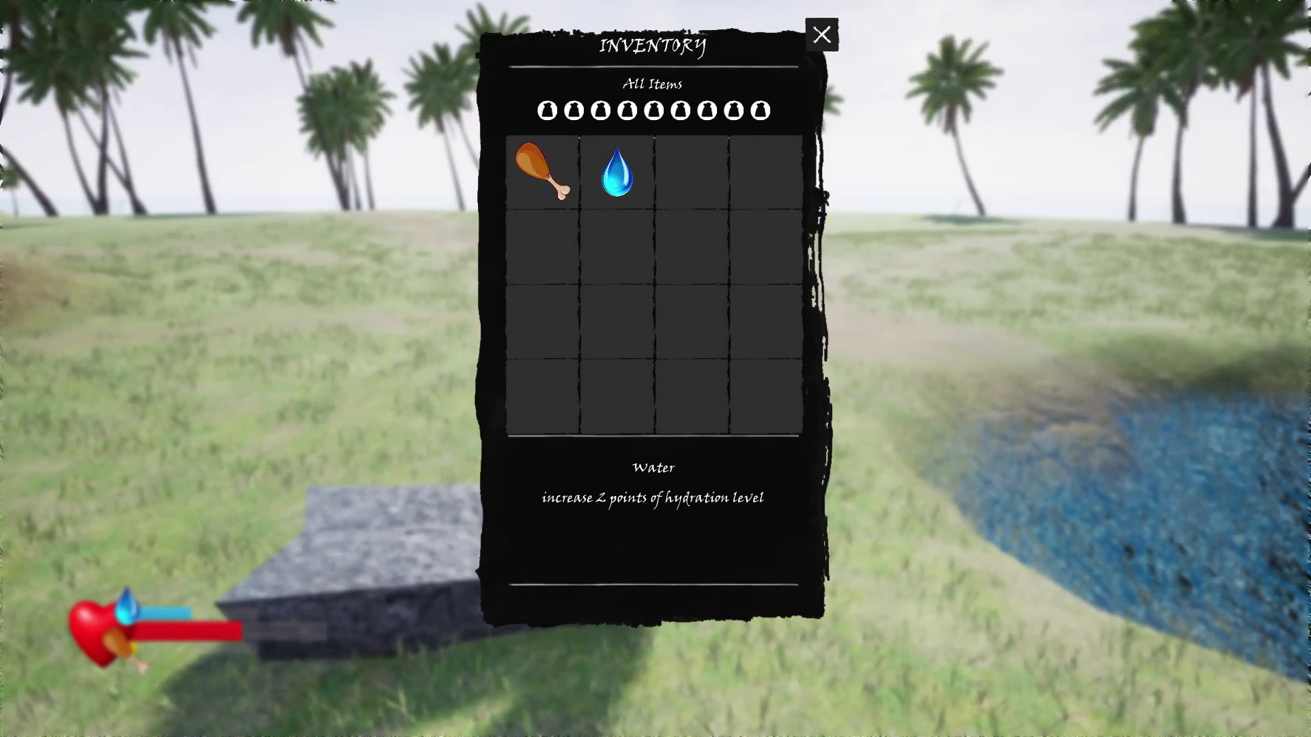
key(i)
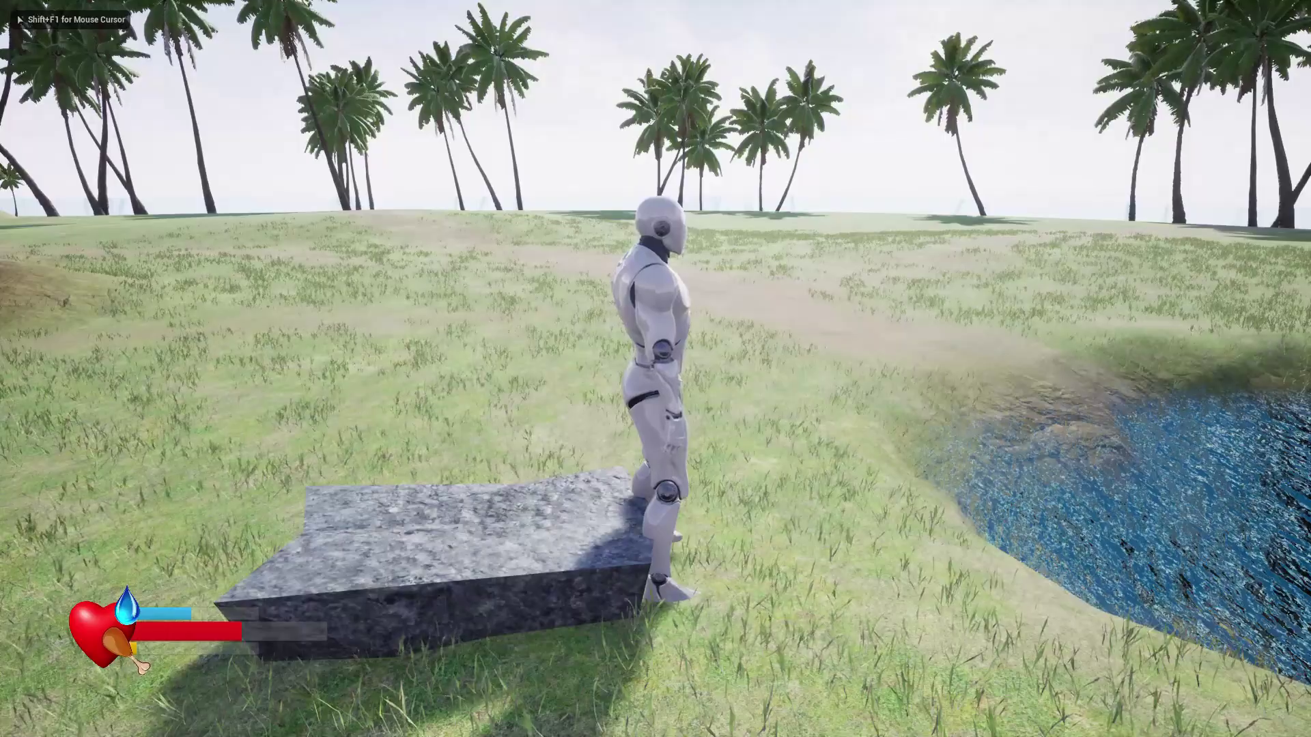